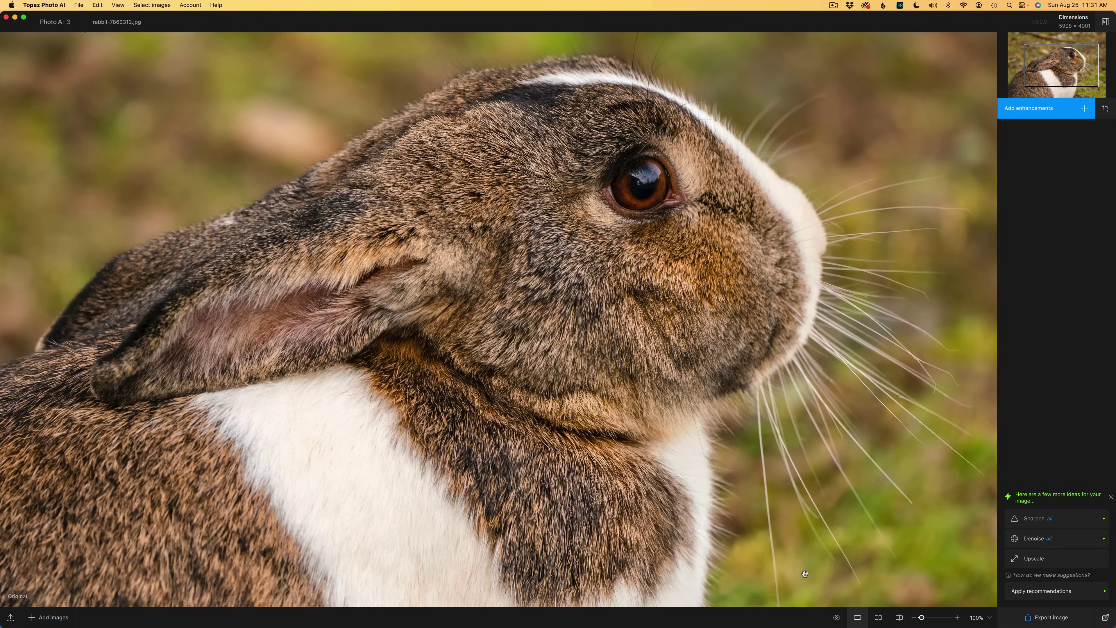
- Accept Autopilot's recommendations, adding Denoise and Sharpen enhancements to the rabbit photo
click(774, 510)
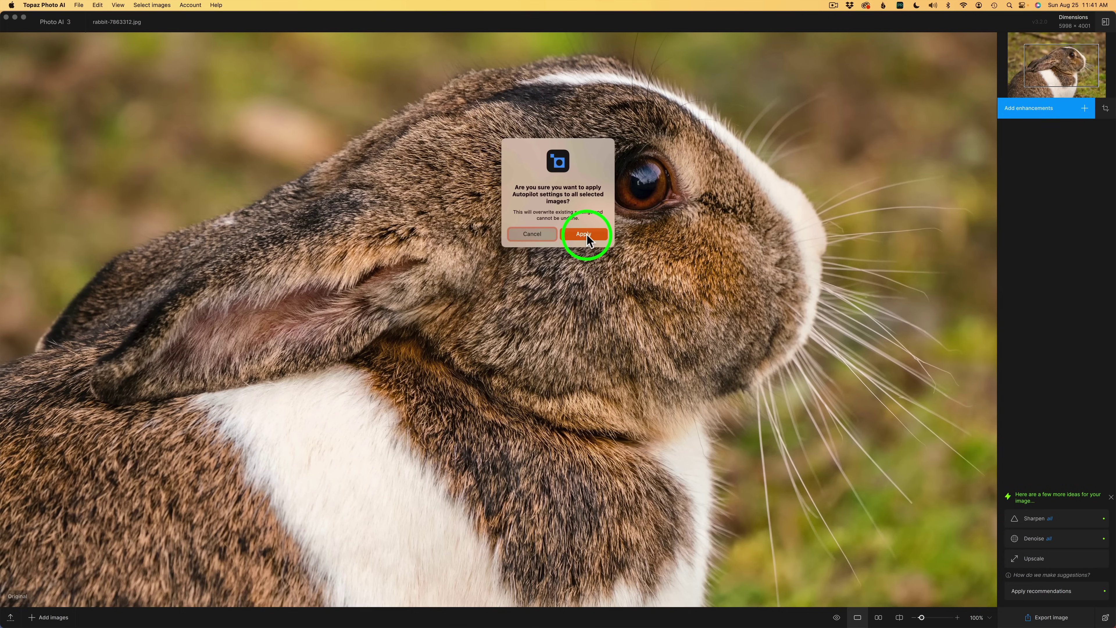
click(637, 380)
mouse_move(1045, 136)
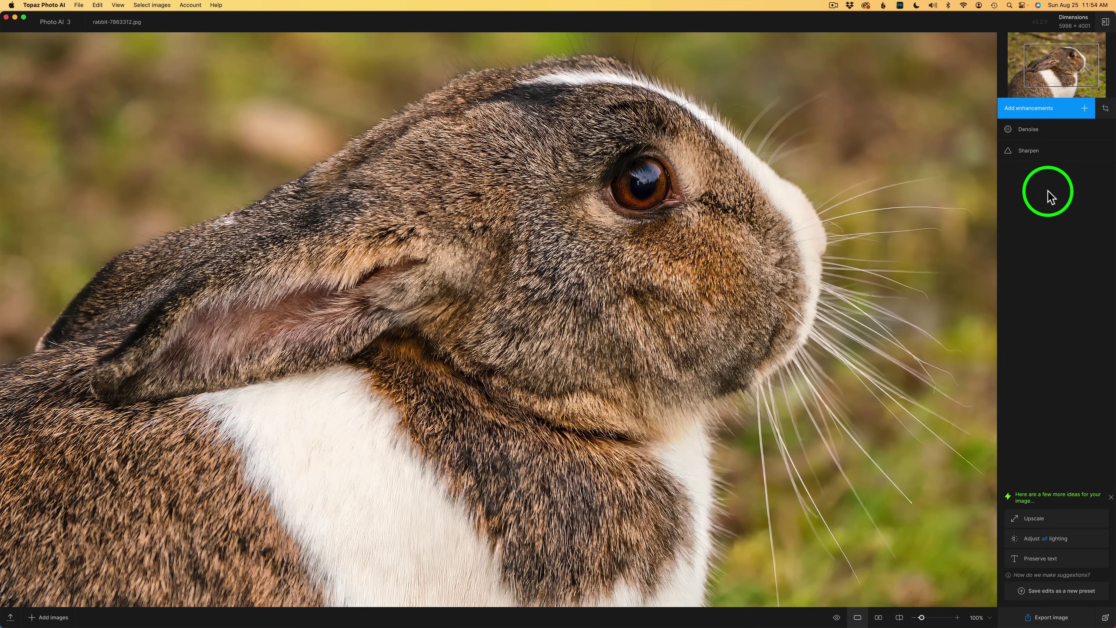
- Show the Sharpen settings (Lens blur v2, Strength 72) with a split before/after view, divider shifted left
click(1045, 152)
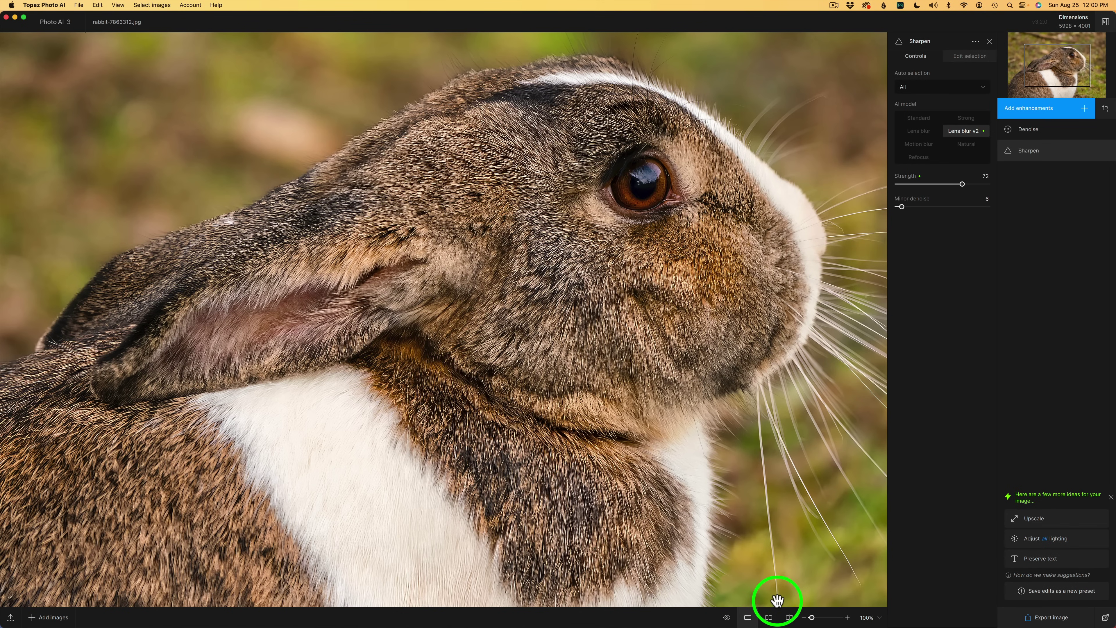
click(789, 618)
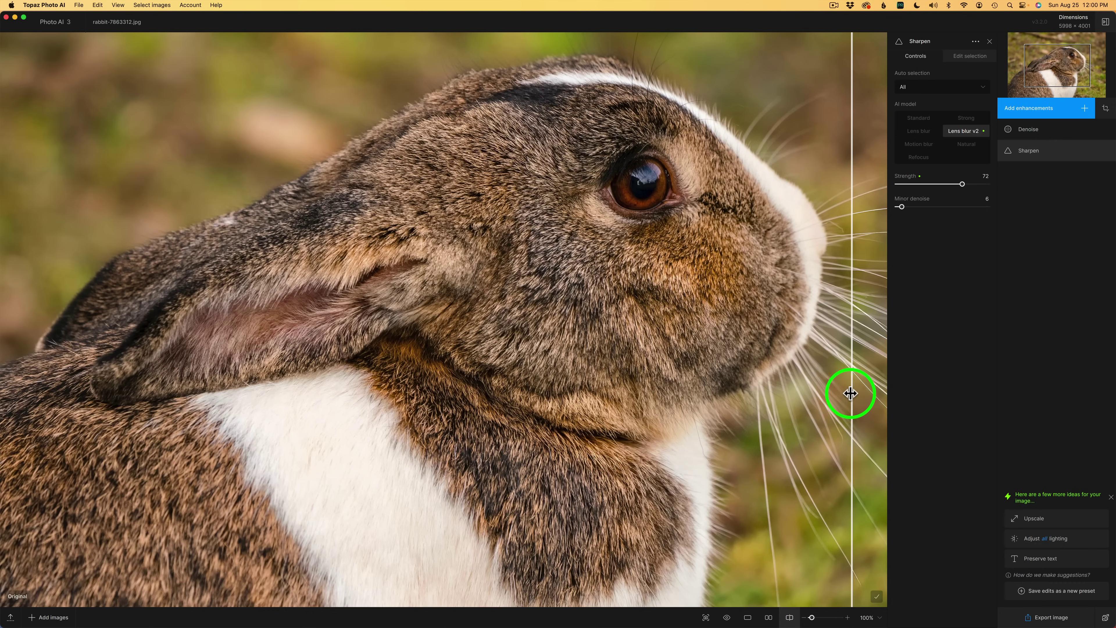
drag(849, 393, 17, 334)
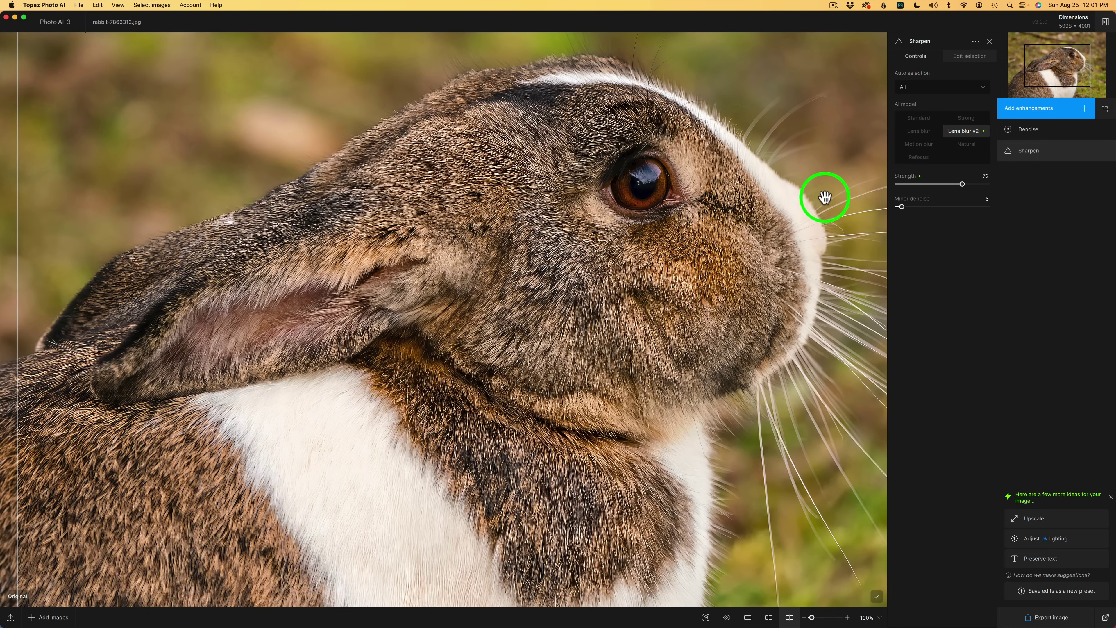
- Switch sharpening to the Standard model at Strength 74 and sweep the split divider across the rabbit's head
click(926, 121)
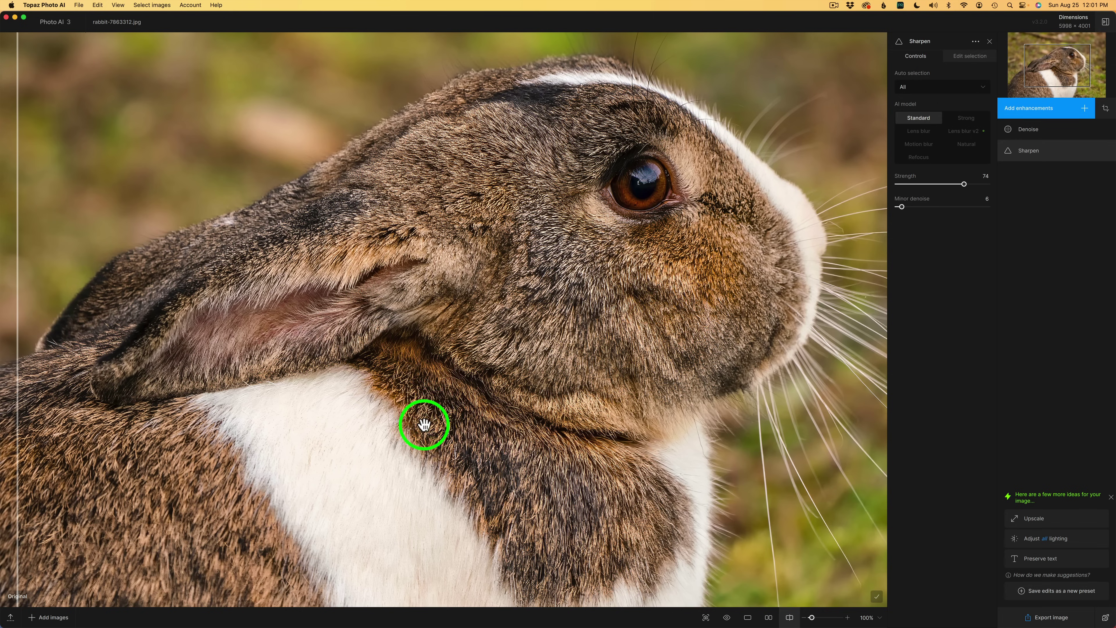
drag(20, 274, 92, 282)
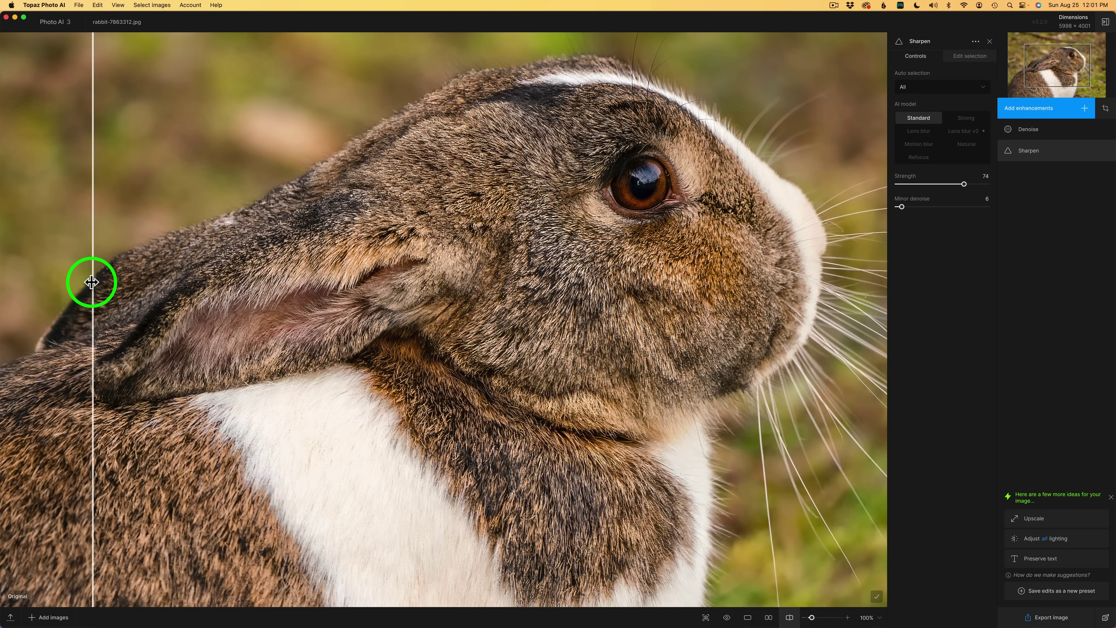
drag(91, 282, 194, 299)
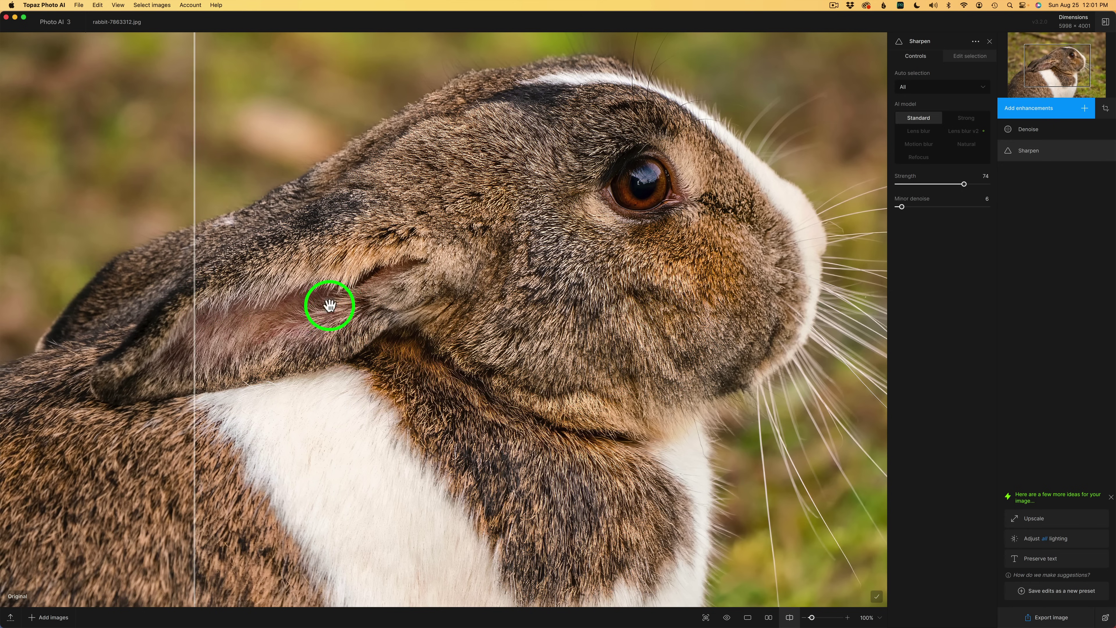
- Return sharpening to Lens blur v2 at Strength 72, showing the processed result across the photo
click(964, 132)
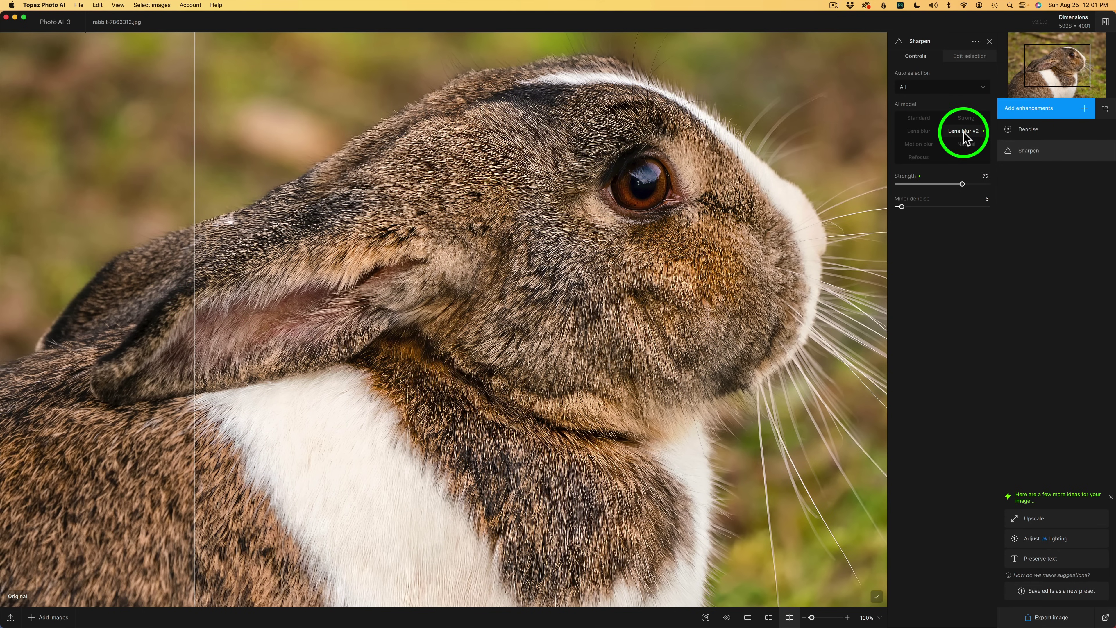
click(195, 234)
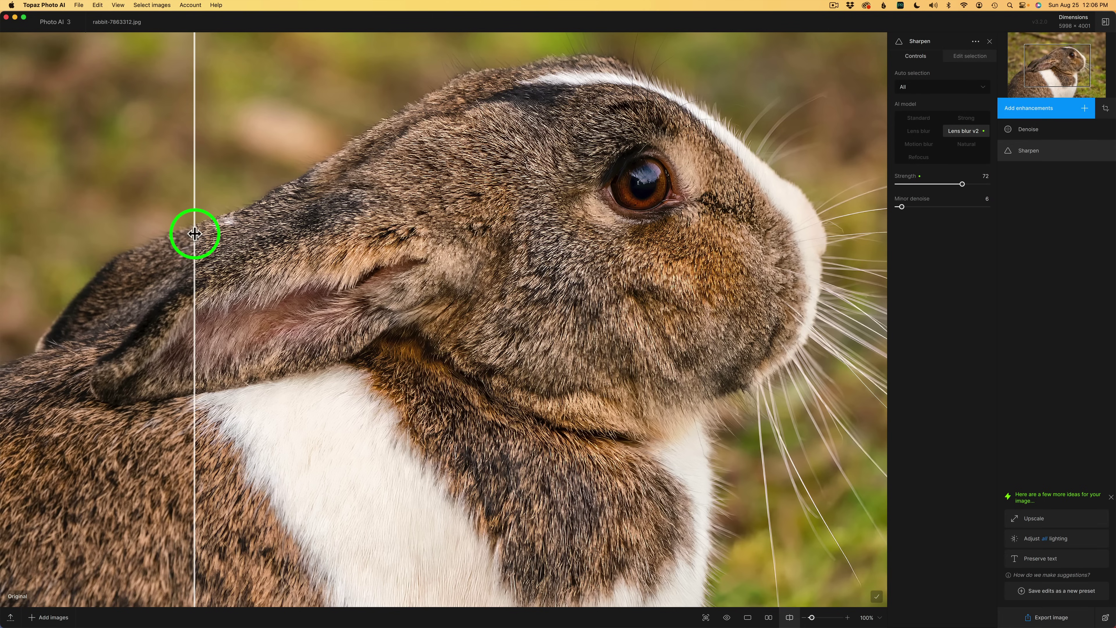
drag(194, 234, 48, 209)
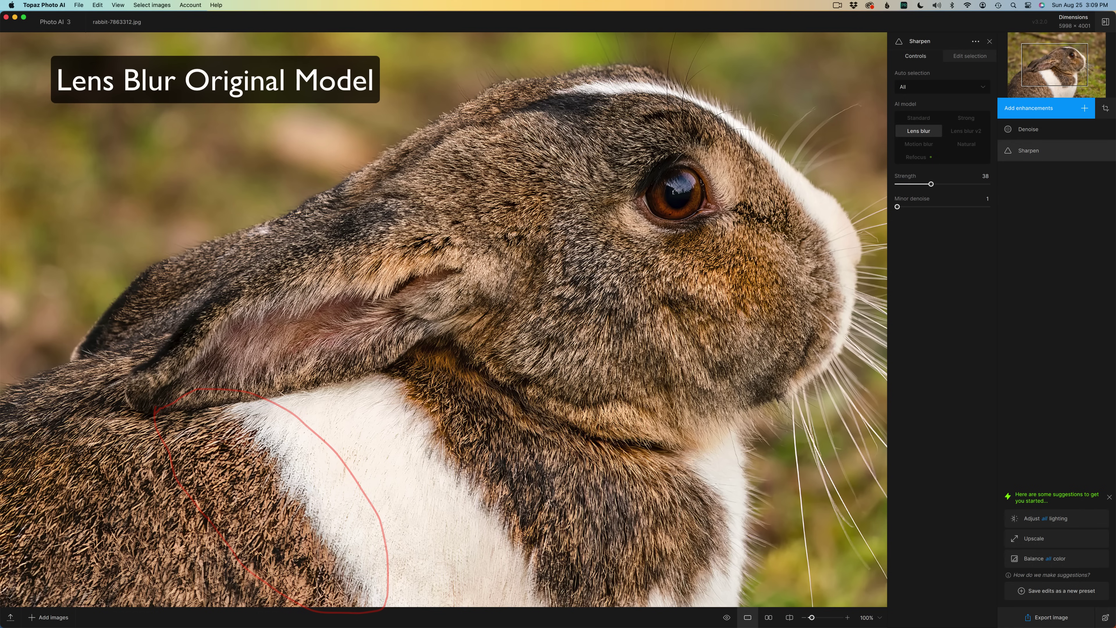
click(994, 154)
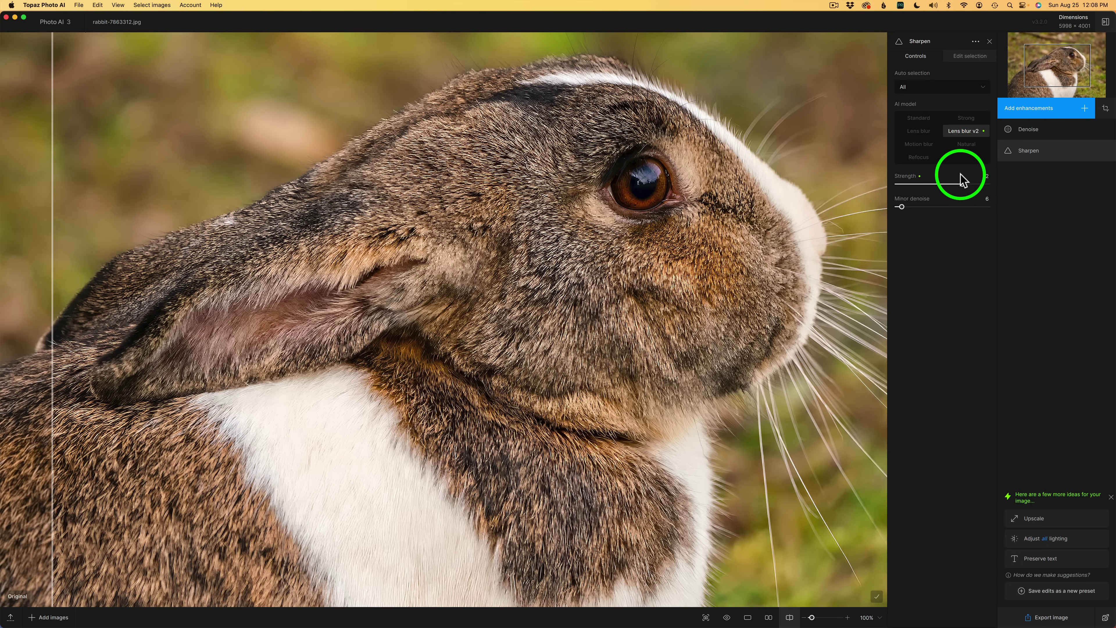
drag(960, 180, 933, 184)
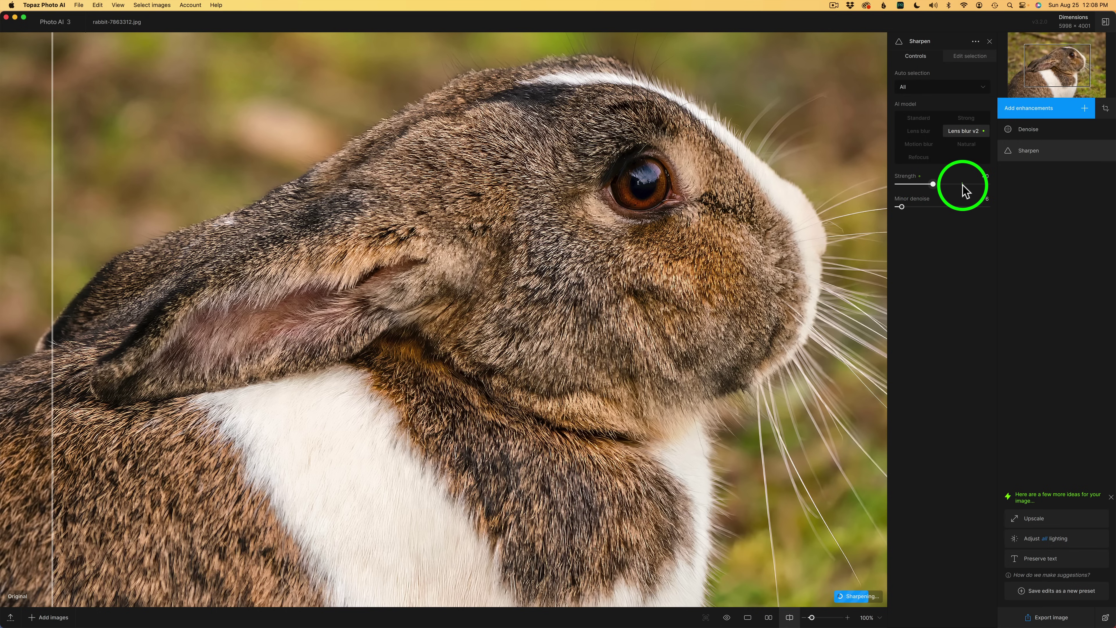
drag(932, 184, 962, 185)
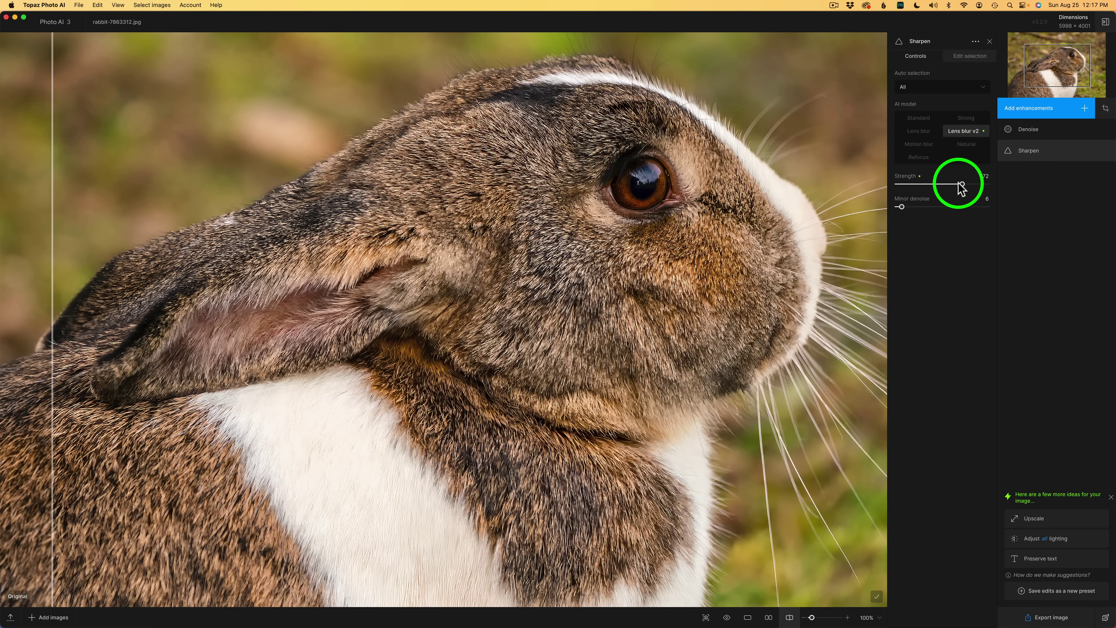
- Try the Natural sharpening model with Strength lowered to 17, comparing across the rabbit's head
click(961, 144)
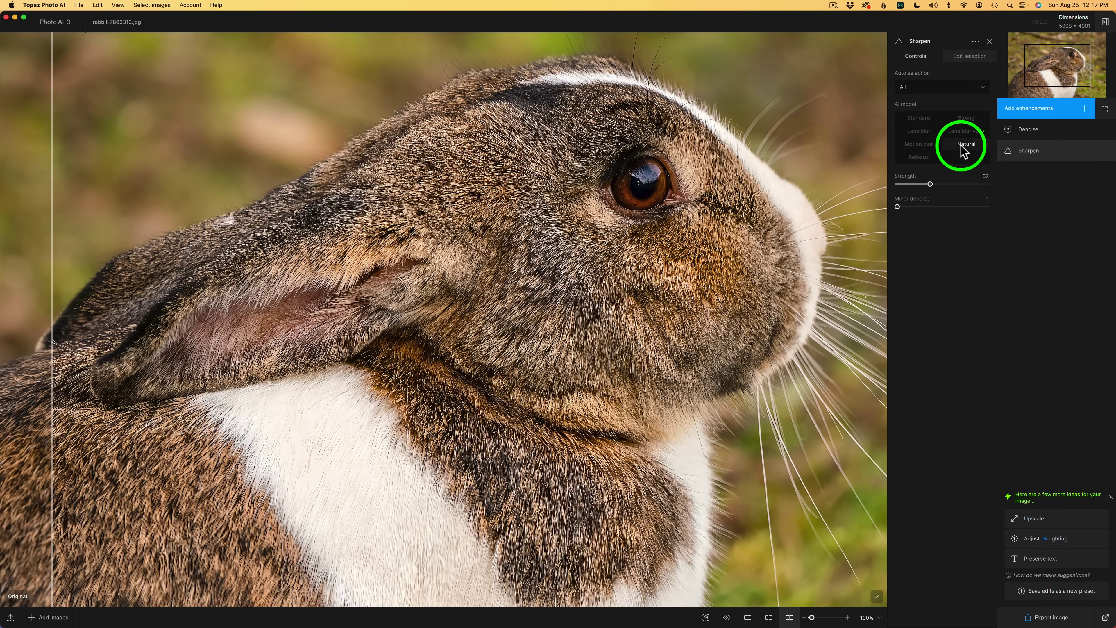
drag(932, 184, 917, 183)
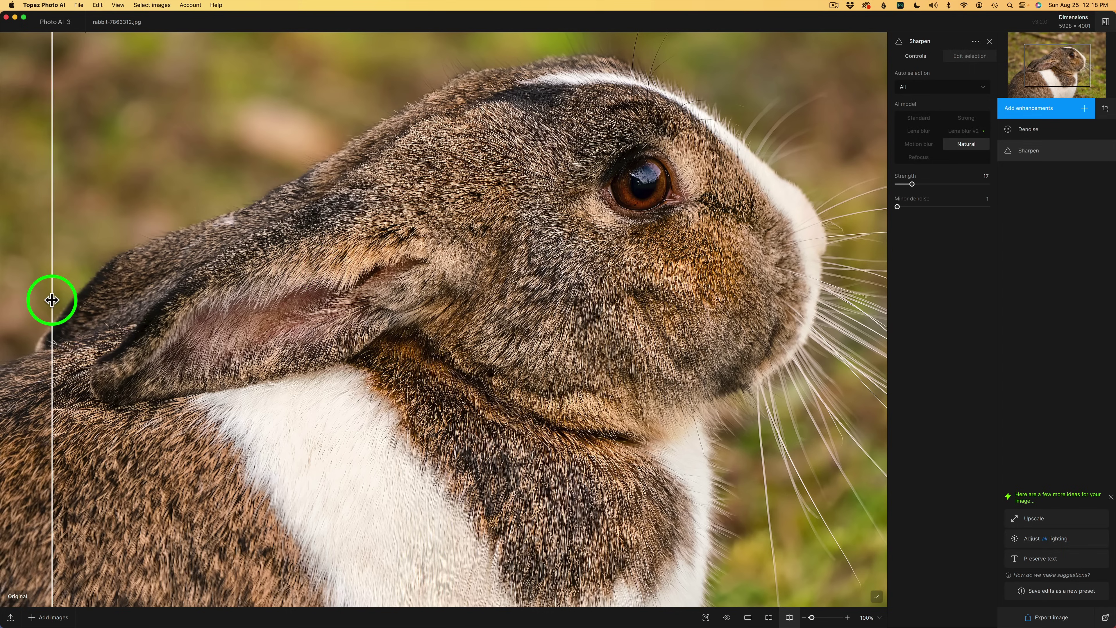
drag(52, 300, 10, 255)
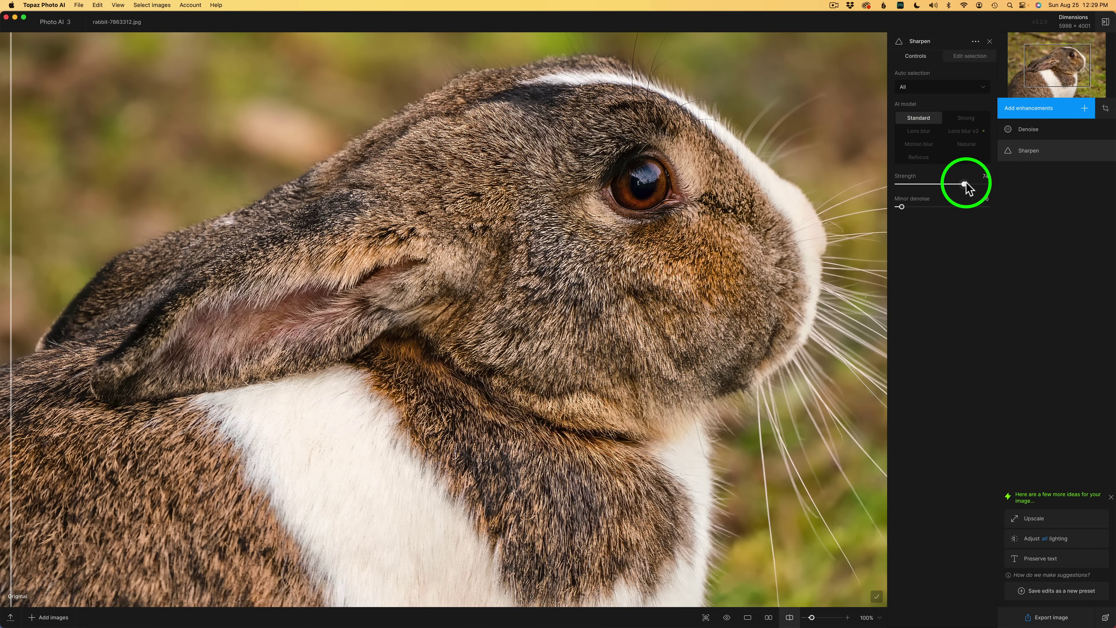
- Lower the Standard model's Strength to 46, then try Lens blur v2 for comparison
drag(966, 182, 938, 185)
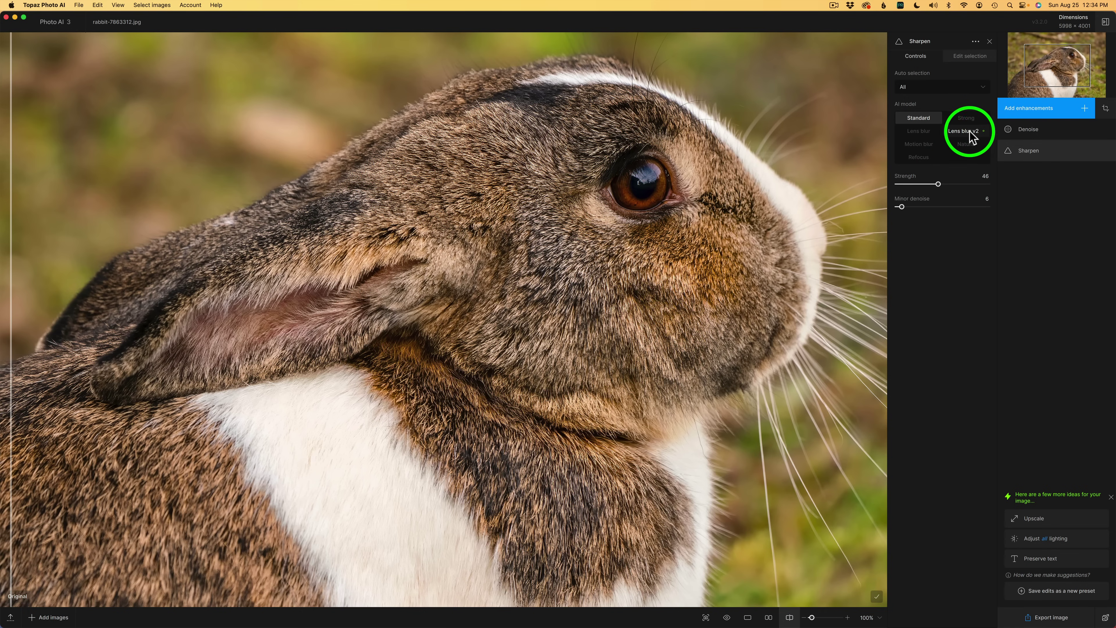
click(971, 132)
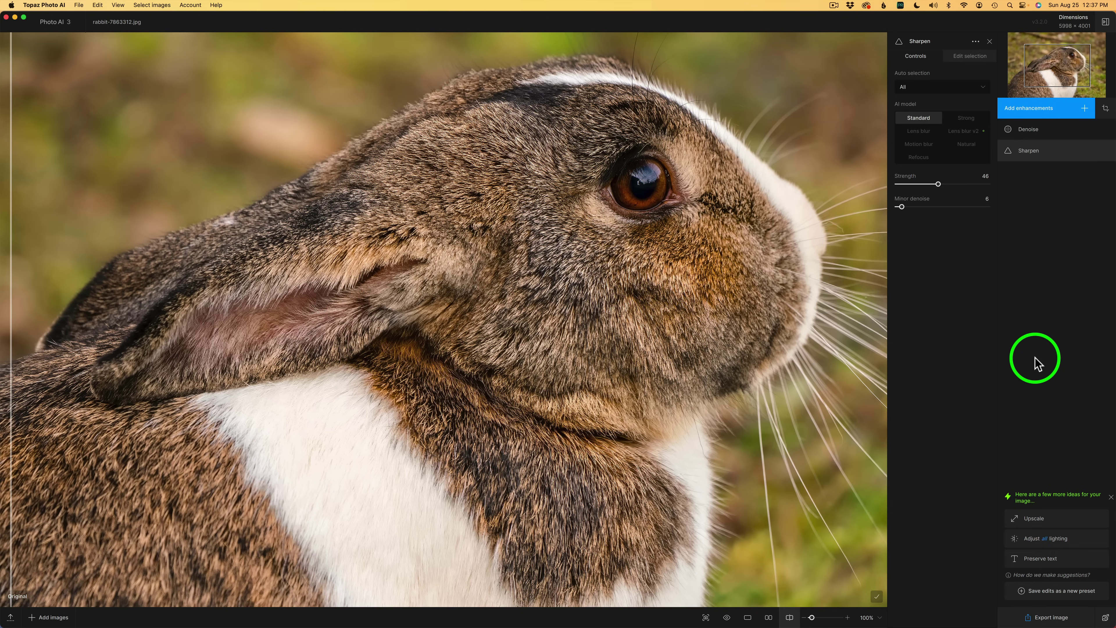
- Open Preferences from the main menu to review the Autopilot Personalization settings
click(52, 9)
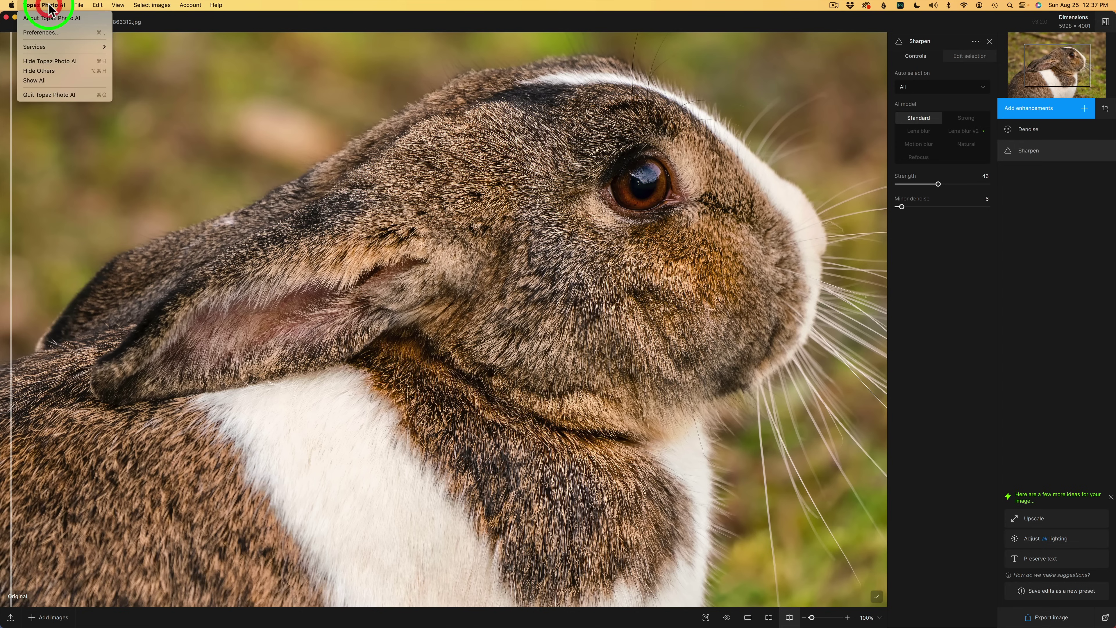
click(55, 29)
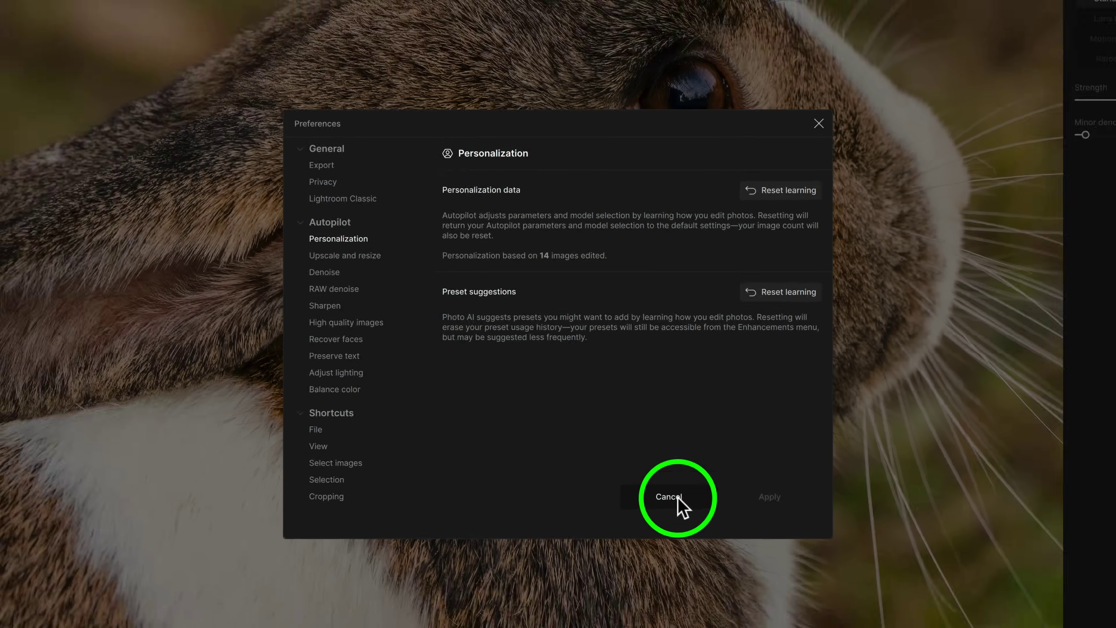
- Cancel Preferences, then open and dismiss the Add enhancements menu without adding anything
click(703, 533)
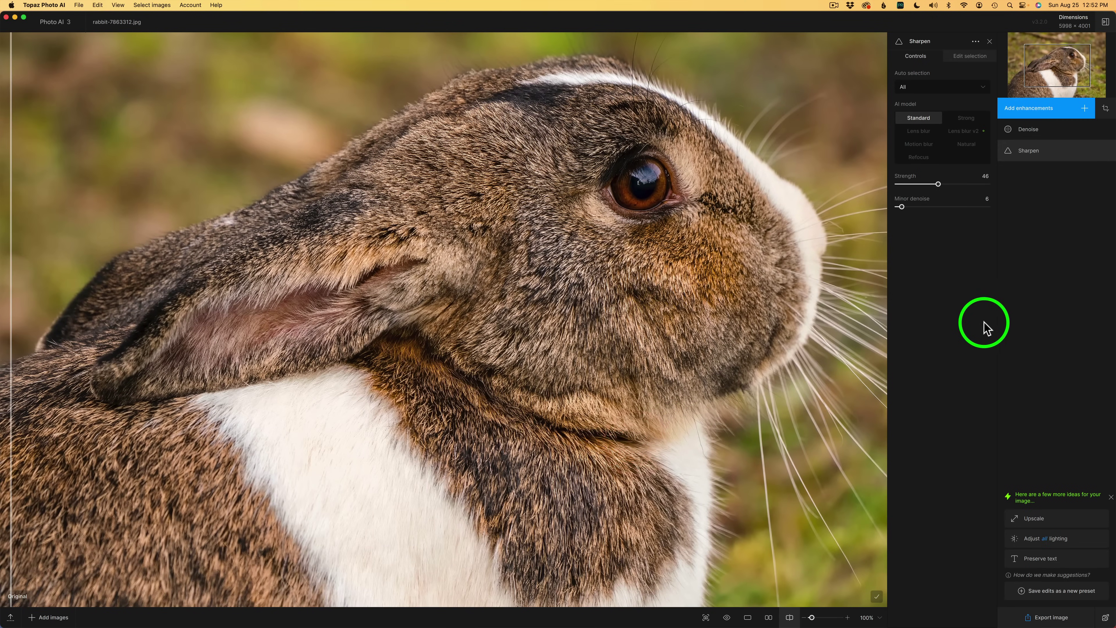
click(1082, 107)
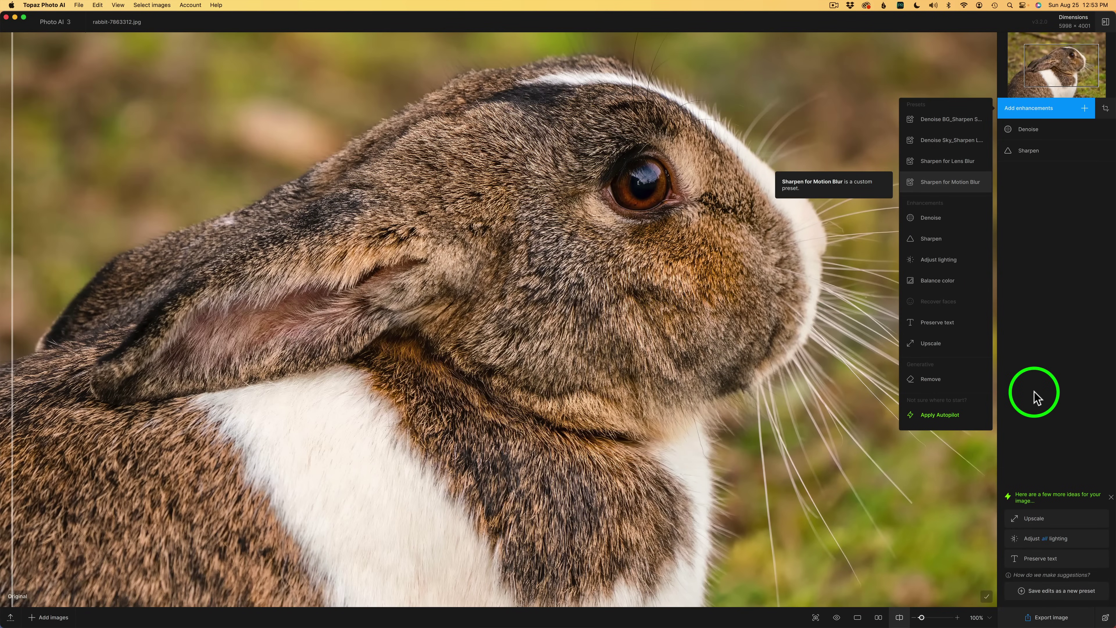
click(1068, 296)
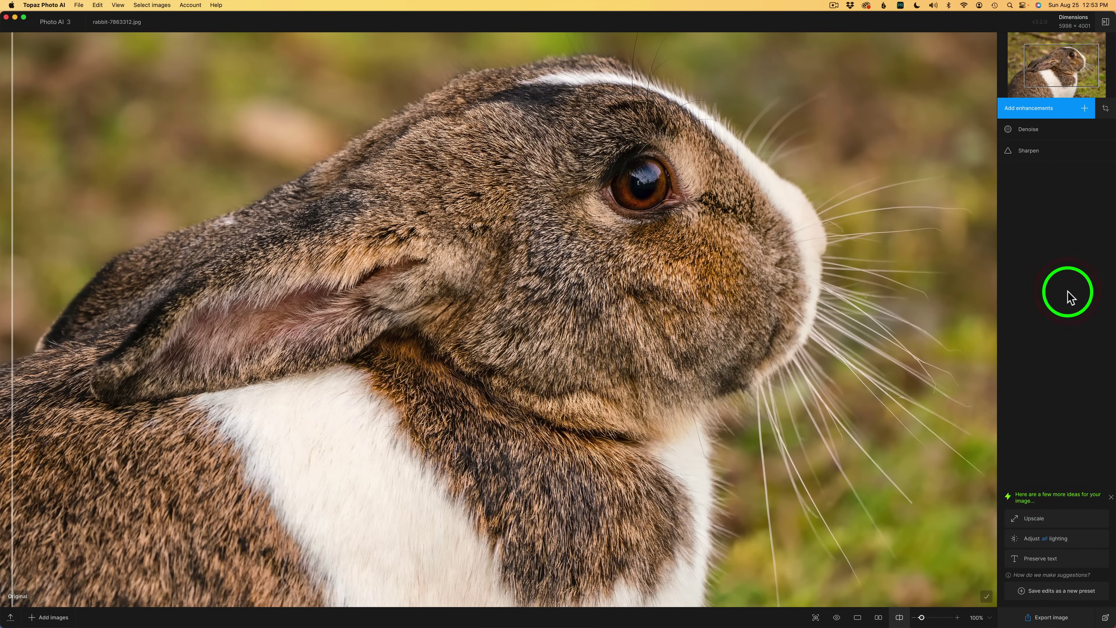
click(52, 6)
click(52, 31)
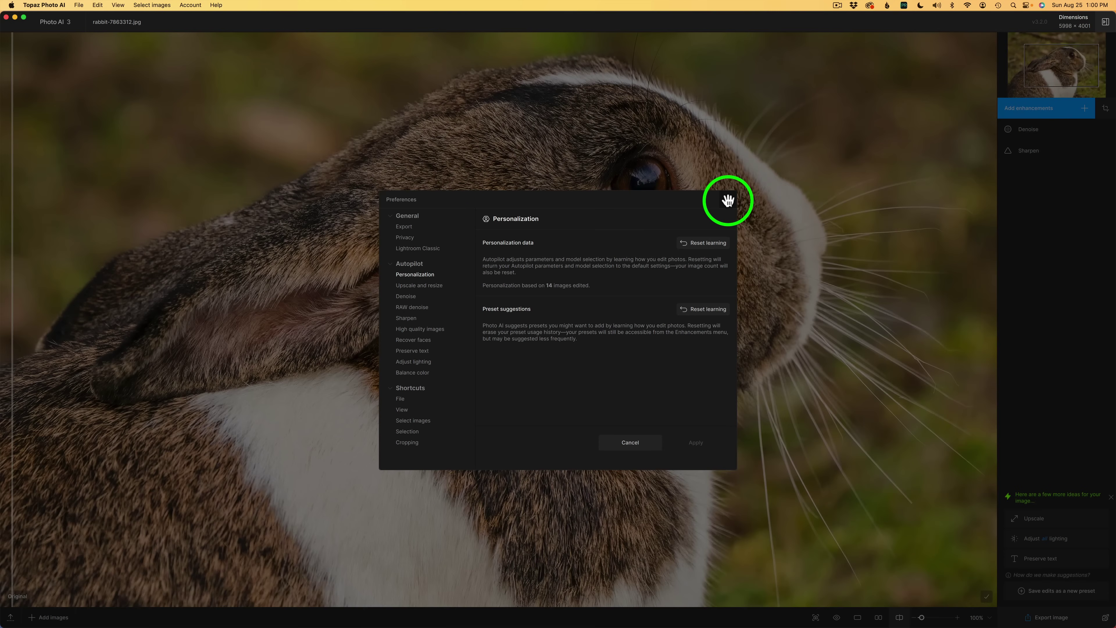
click(842, 122)
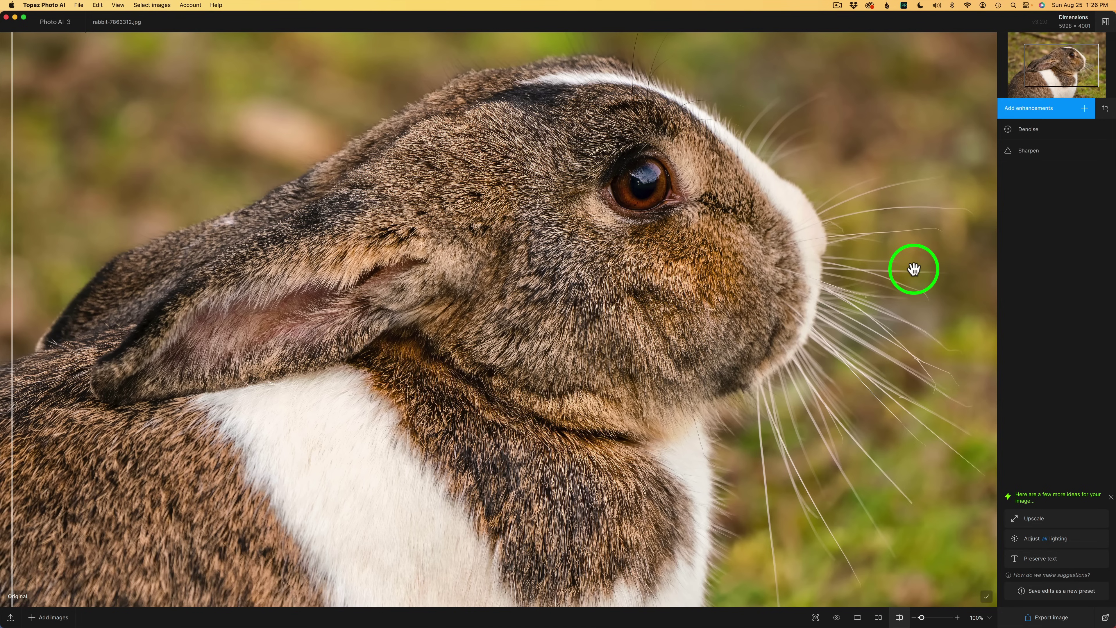
- Open the rabbit's Sharpen settings and check the Auto selection dropdown, keeping All selected
click(1029, 152)
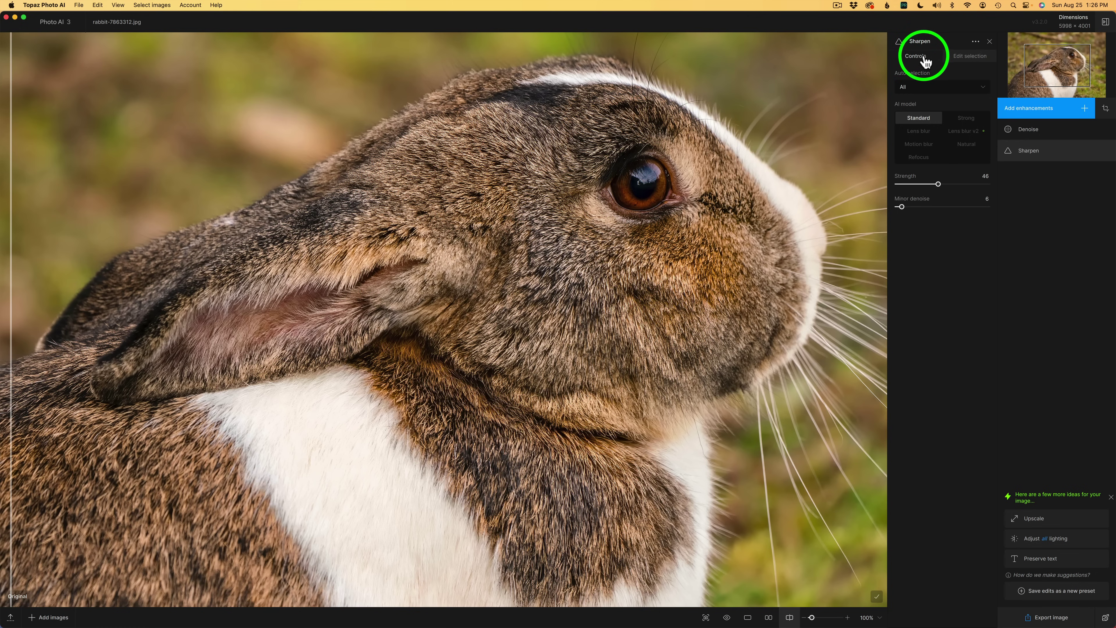
mouse_move(911, 83)
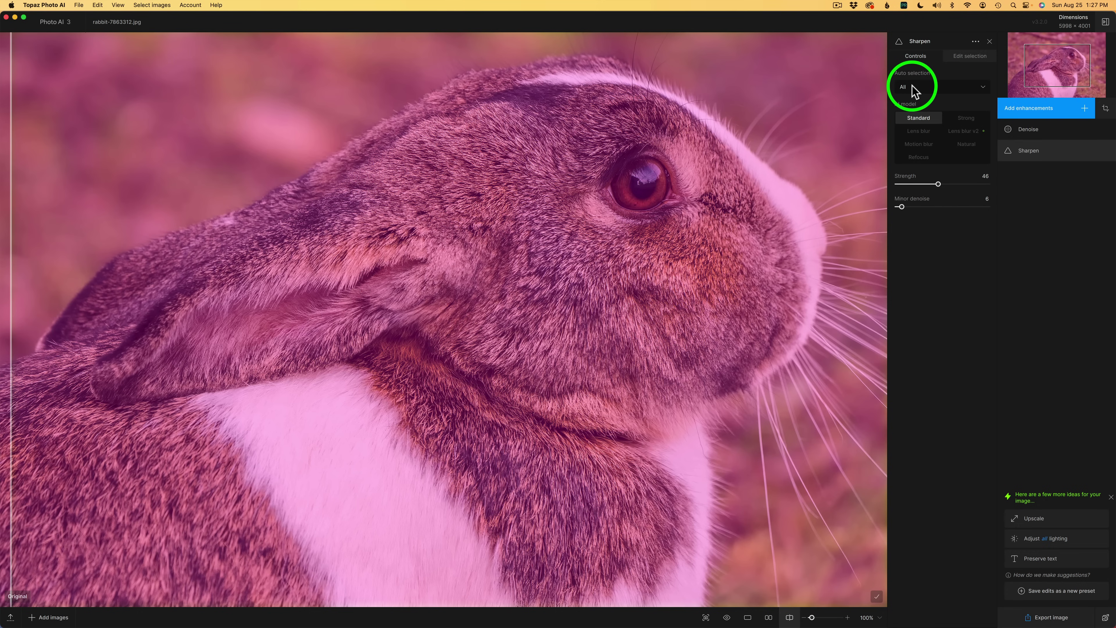
click(920, 88)
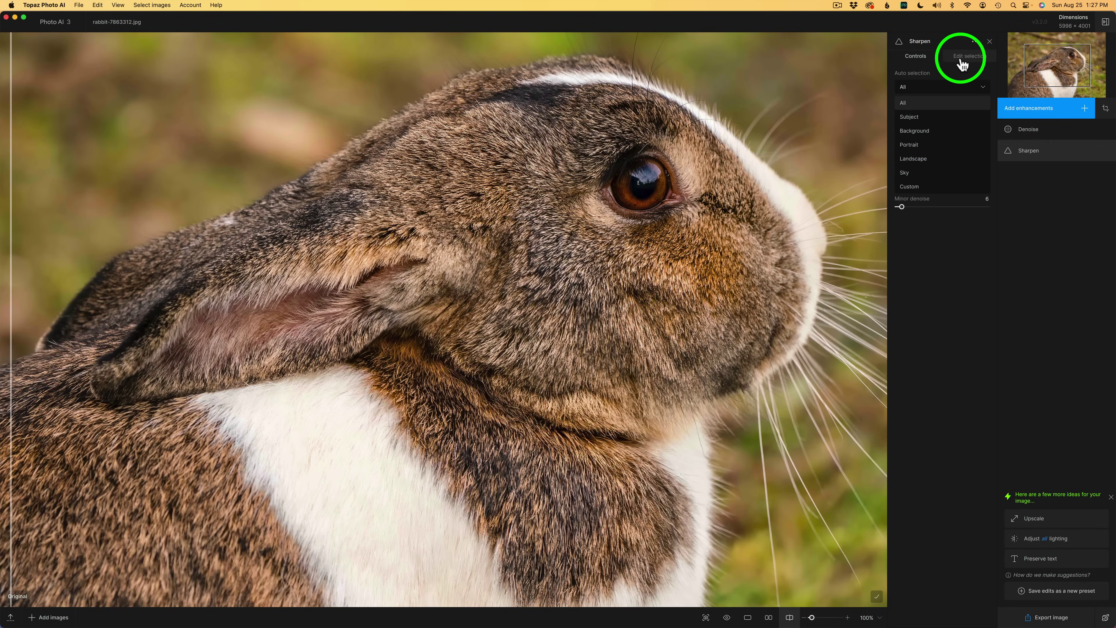
click(933, 91)
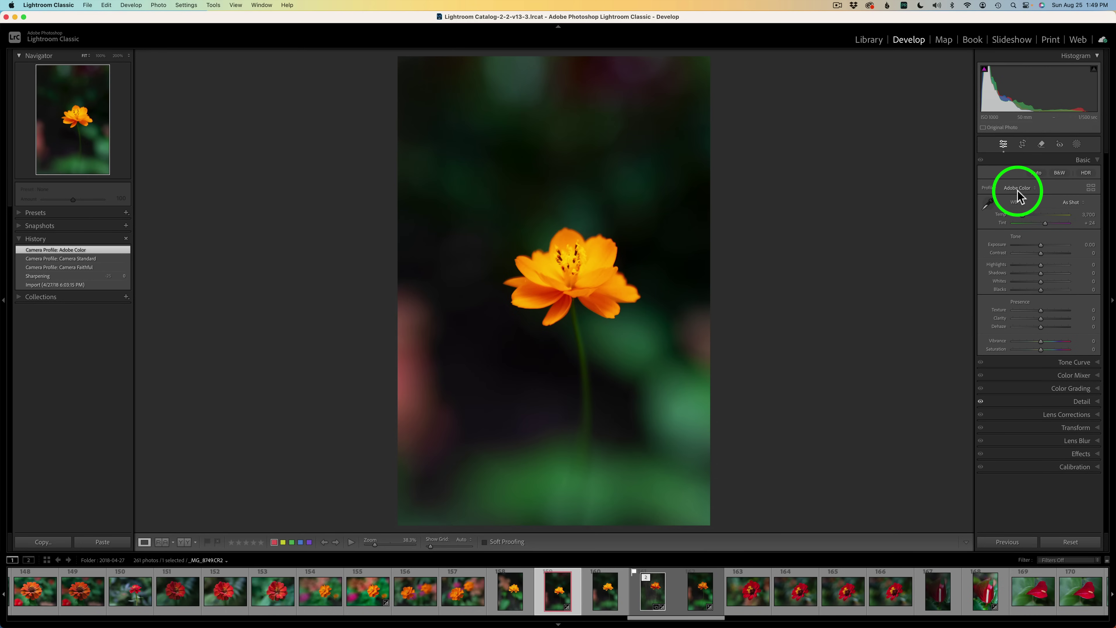
- Apply the Camera Faithful profile to the flower photo from the Profile Browser, then close it
click(1091, 190)
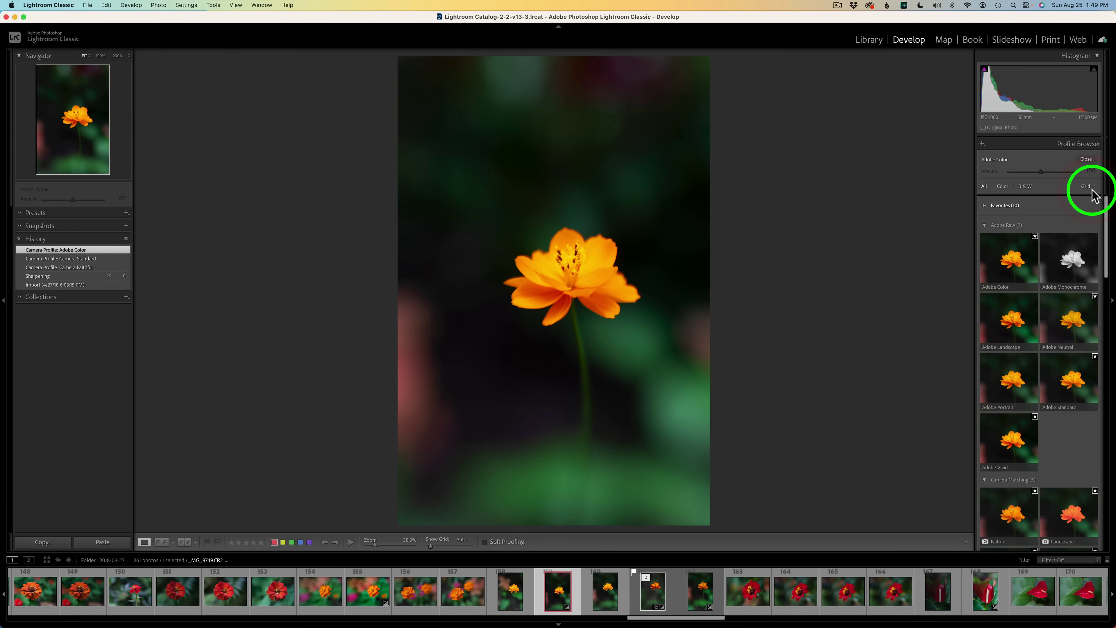
scroll(1044, 314, down, 4)
scroll(1044, 315, down, 2)
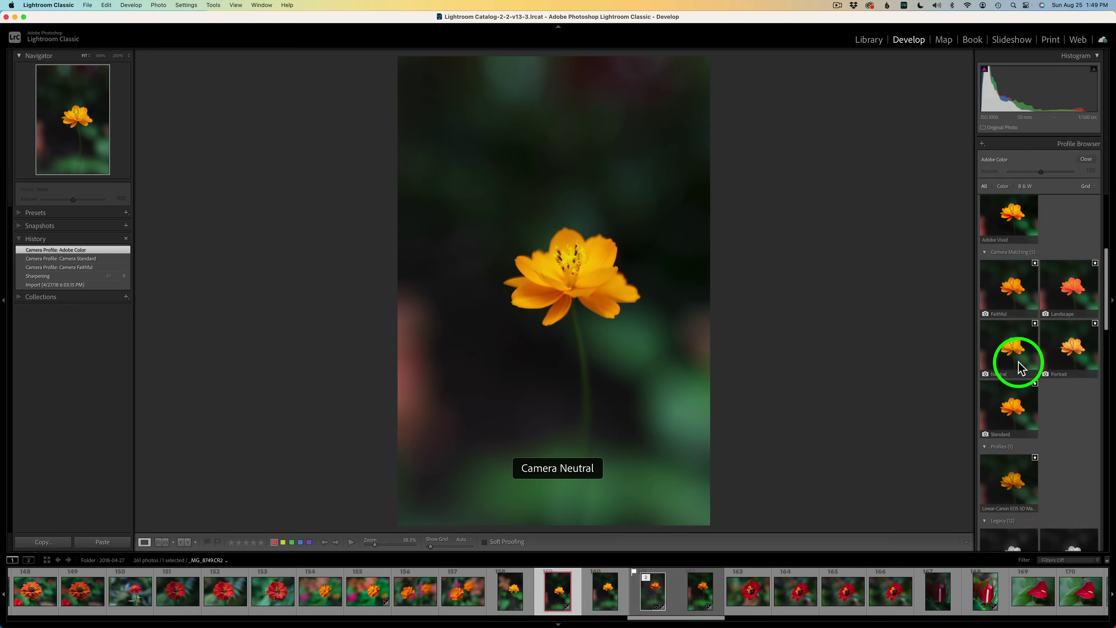
click(1016, 292)
click(1086, 160)
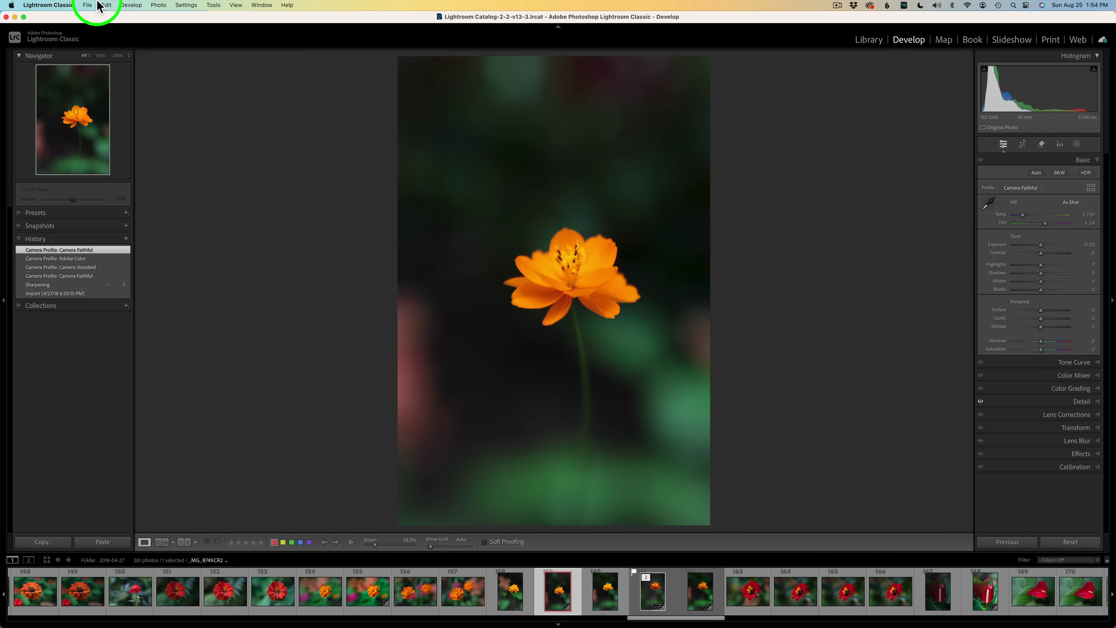
- Send the flower RAW from Lightroom to Topaz Photo AI through Plug-in Extras
click(88, 5)
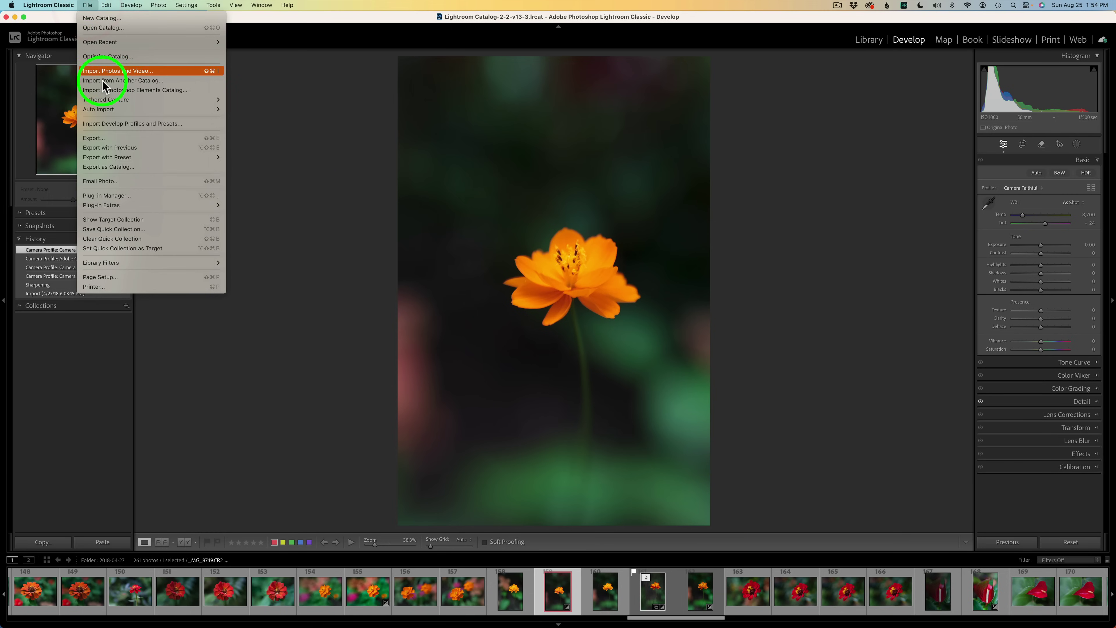
mouse_move(107, 208)
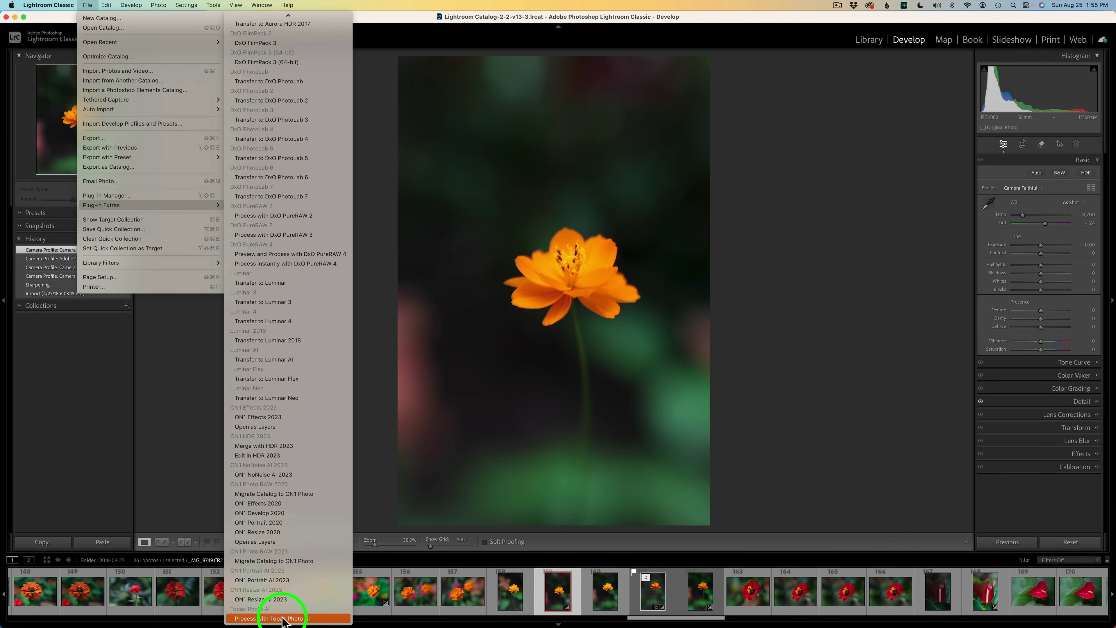
click(281, 620)
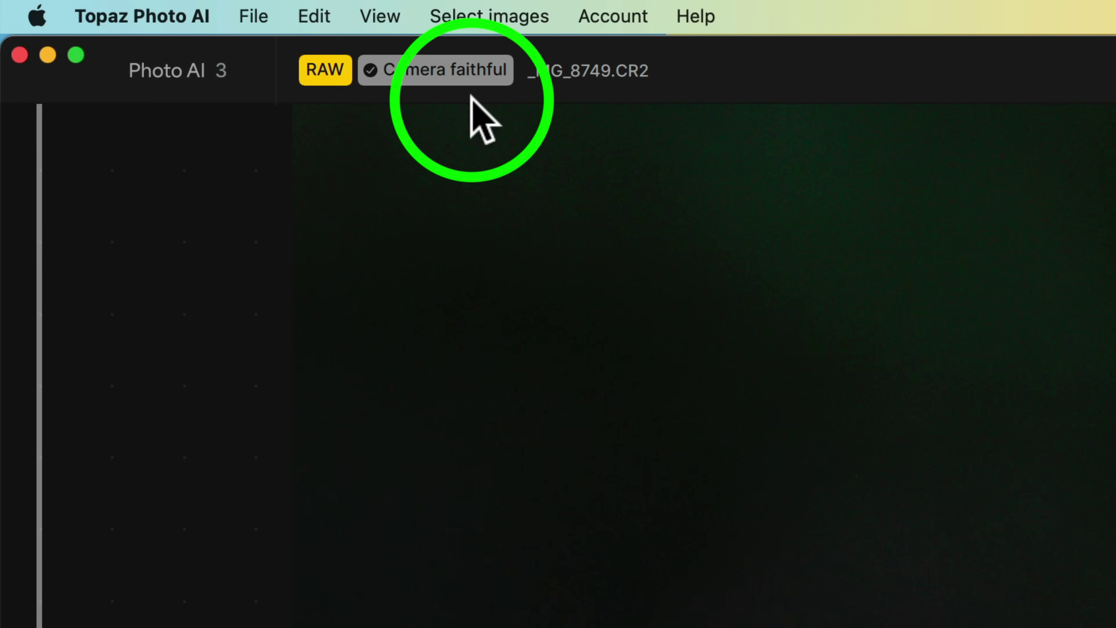
- Wait while Topaz analyzes the flower and suggests RAW denoise, sharpen, upscale and lighting
mouse_move(453, 74)
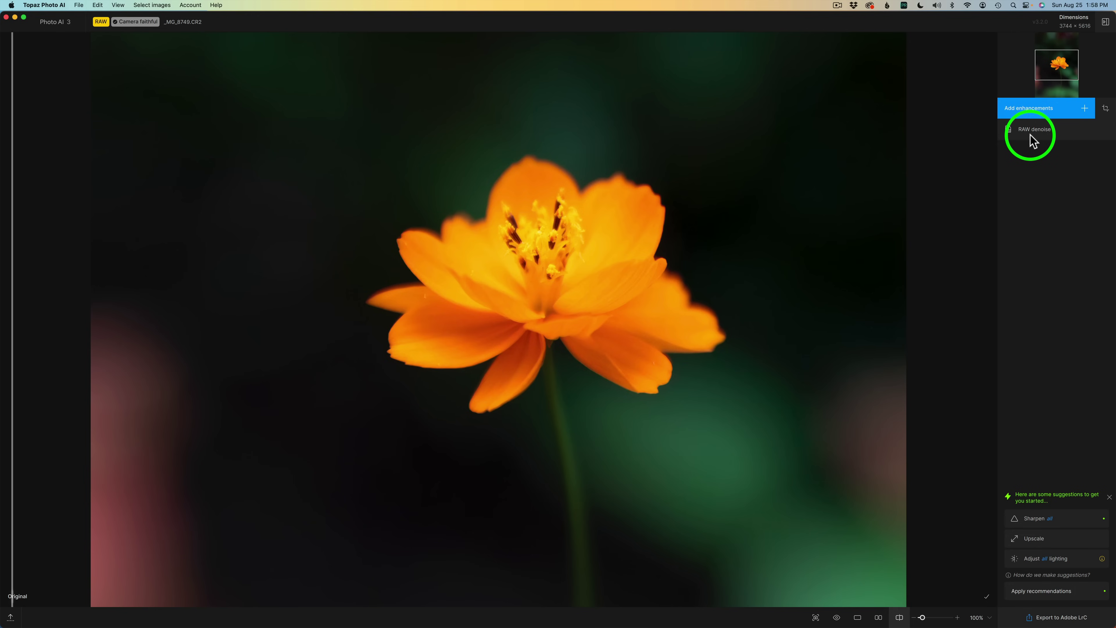
- Review the RAW denoise model choices and available zoom levels, then close the RAW denoise settings
click(1054, 134)
click(955, 109)
mouse_move(909, 176)
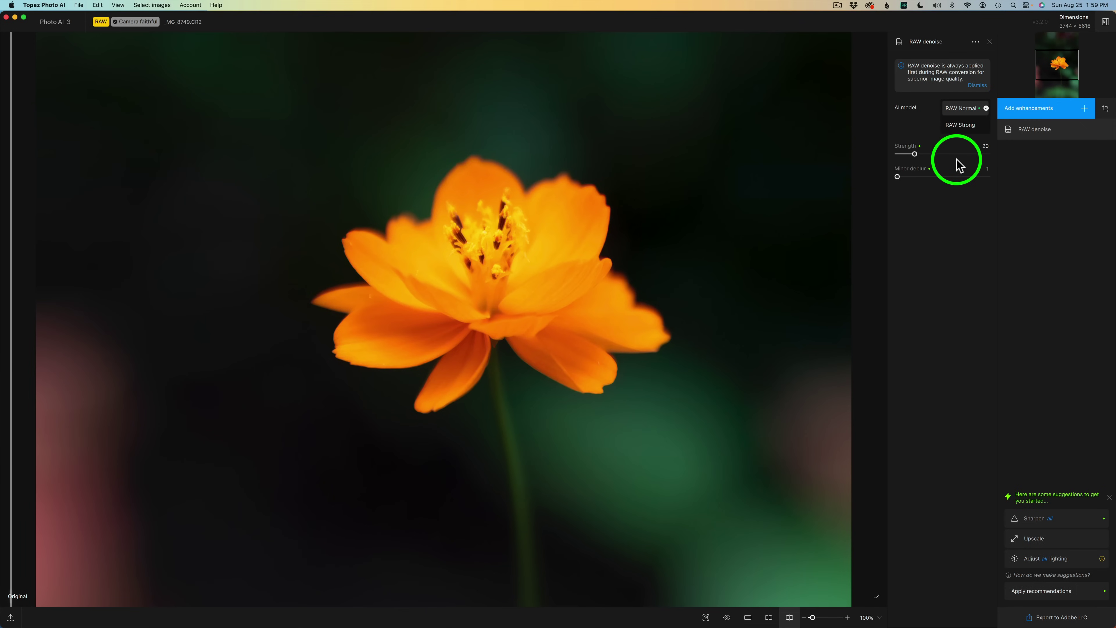
click(881, 620)
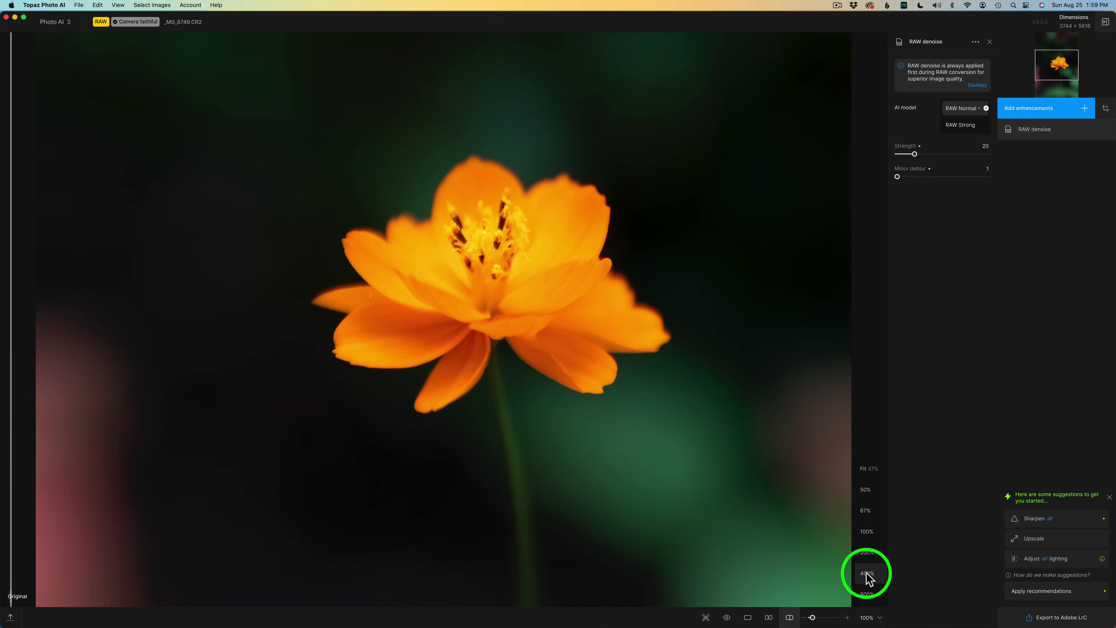
click(1066, 131)
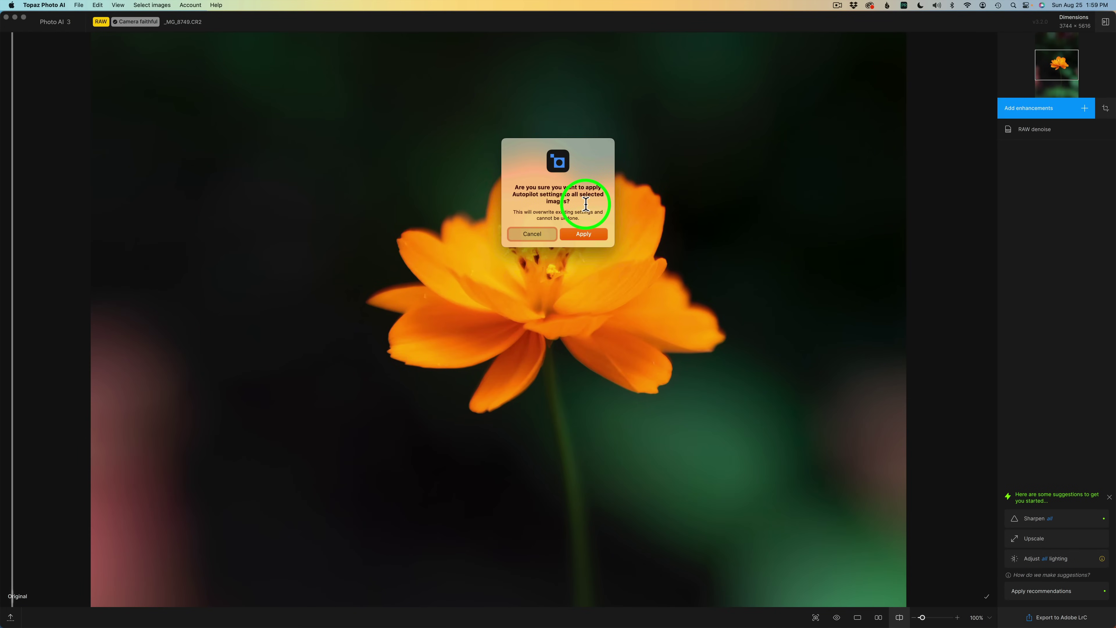
click(589, 234)
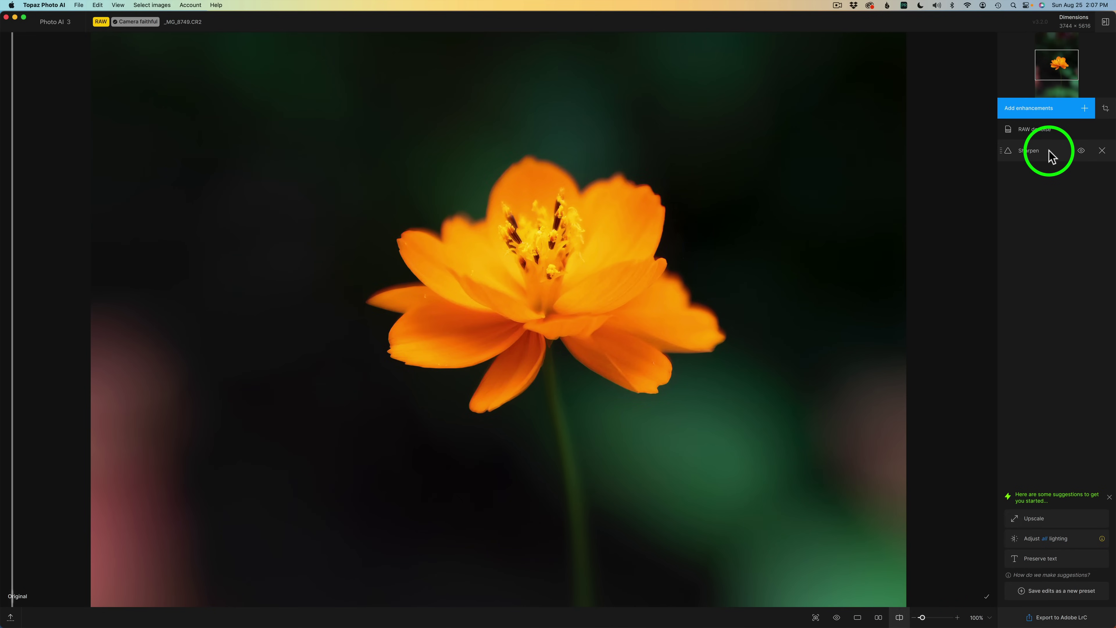
click(1050, 151)
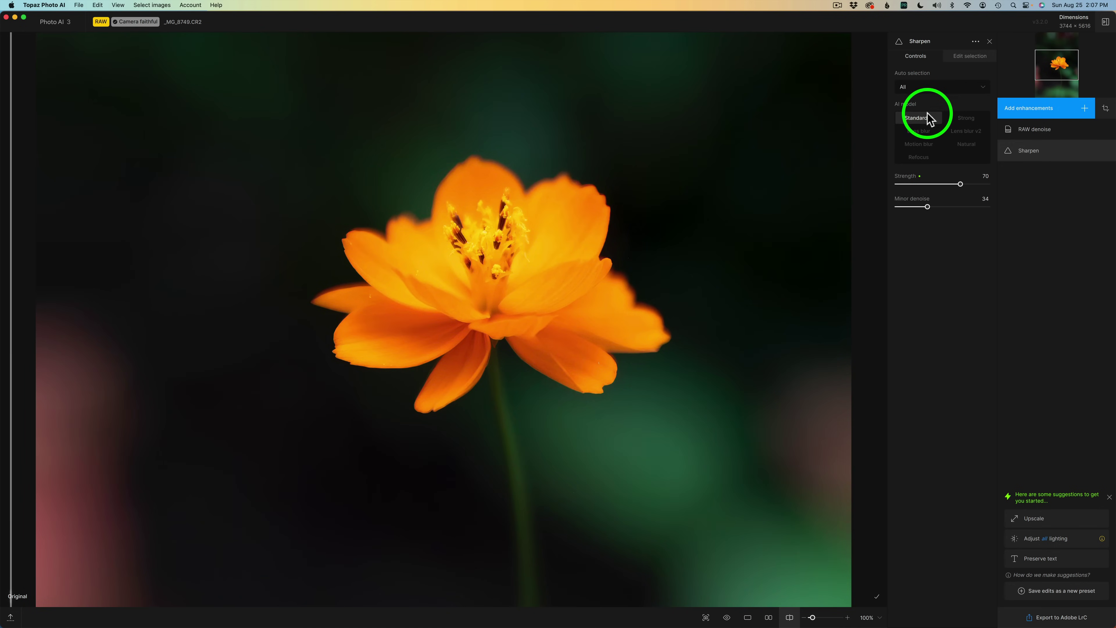
click(881, 621)
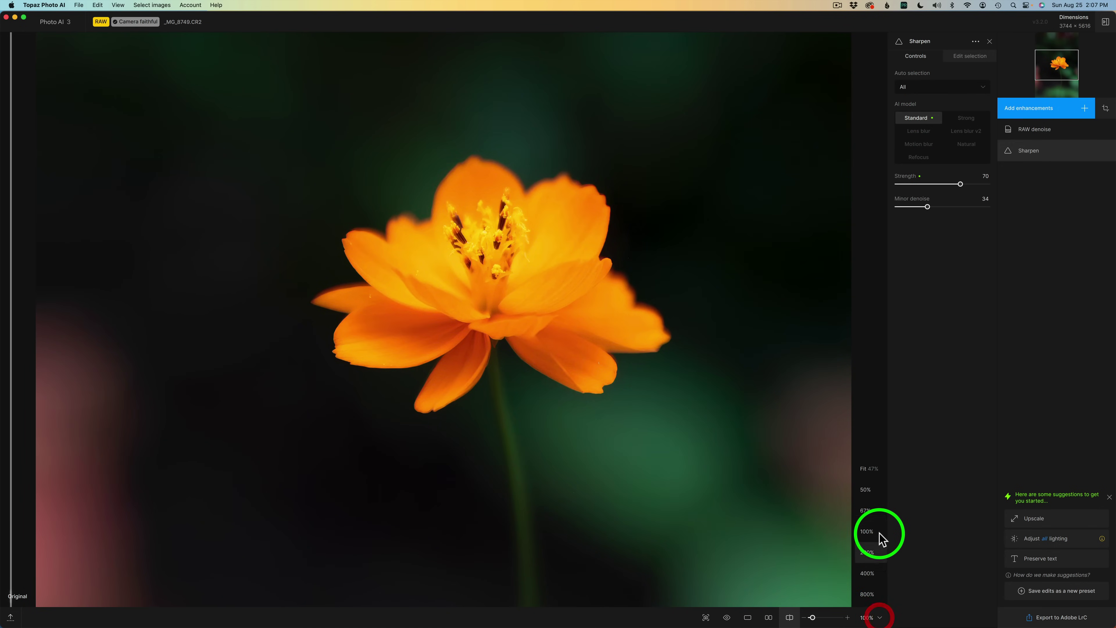
click(874, 550)
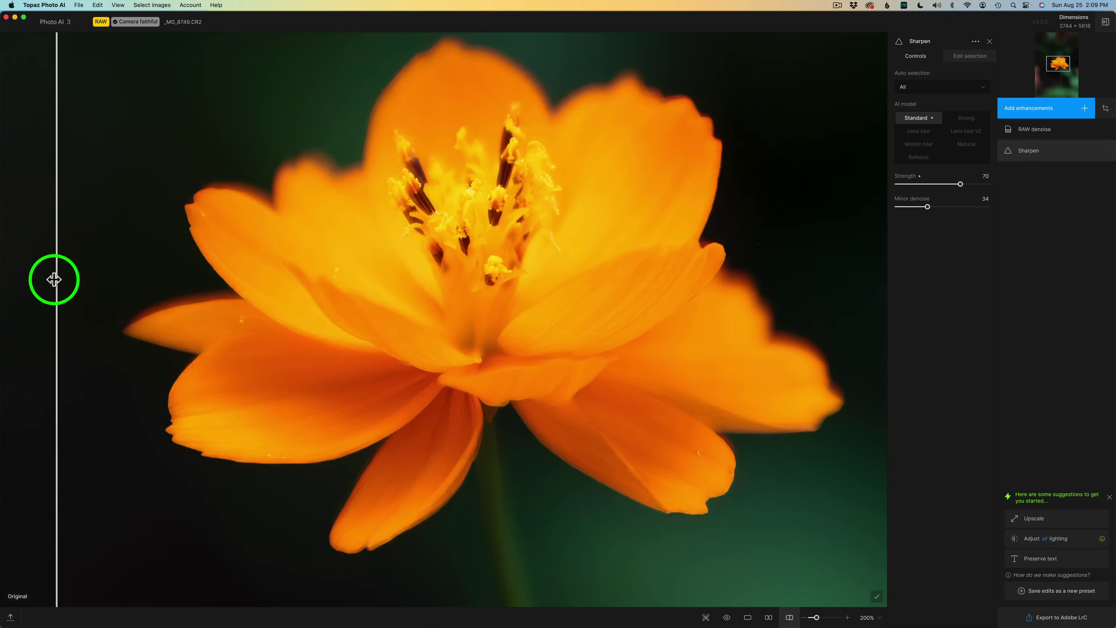
drag(57, 280, 873, 343)
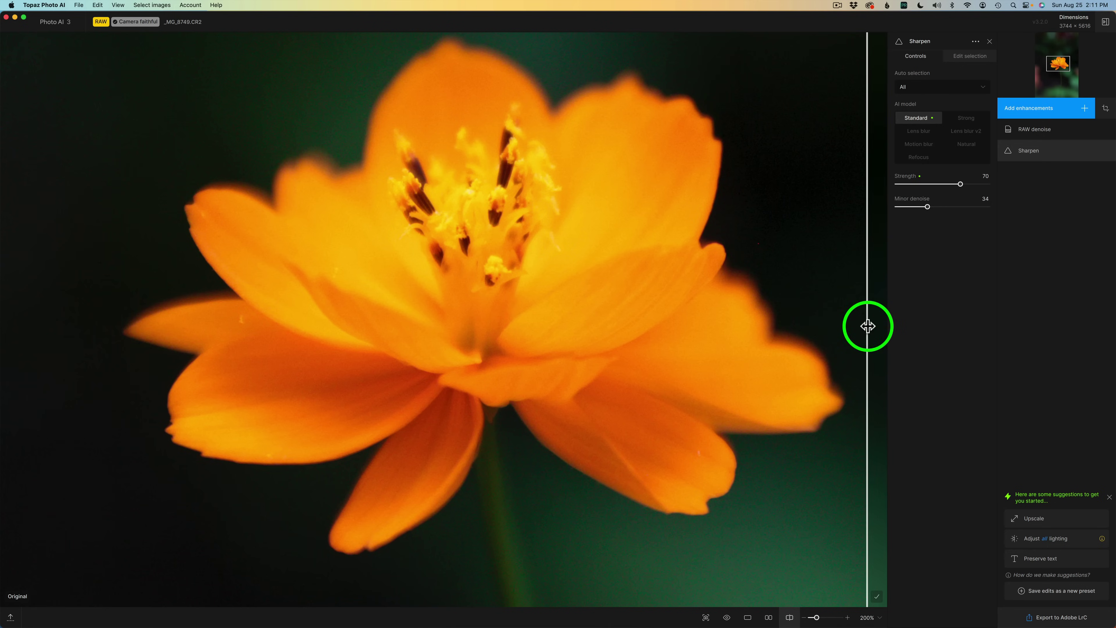
drag(867, 325, 818, 323)
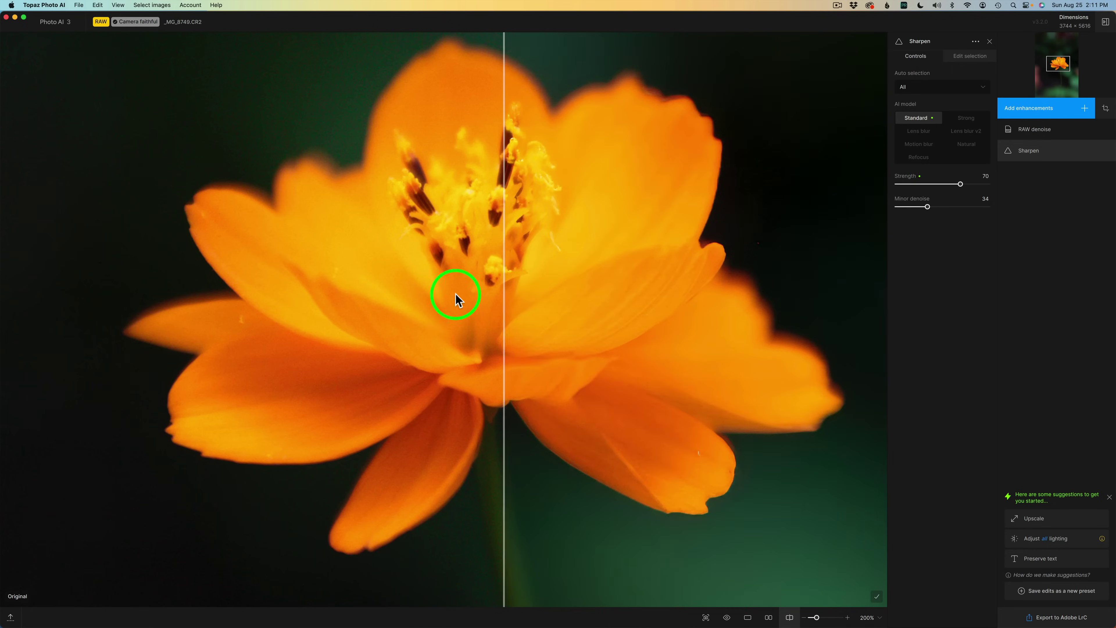
drag(457, 300, 150, 279)
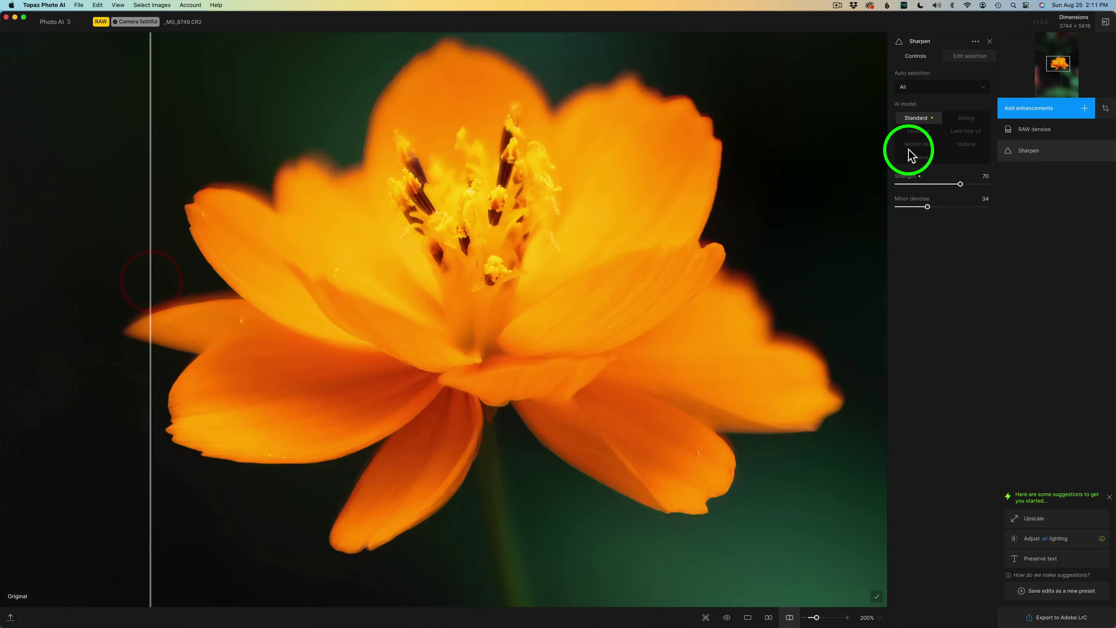
- Switch Sharpen to Refocus (strength 26, minor denoise 22) and compare it with the original
click(919, 159)
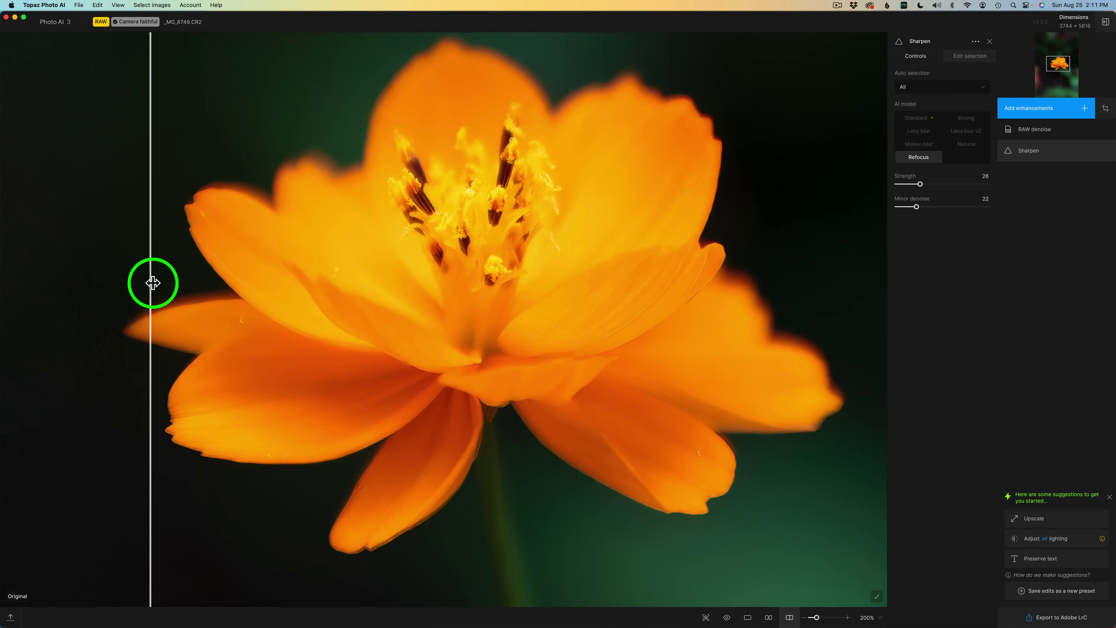
drag(149, 283, 112, 224)
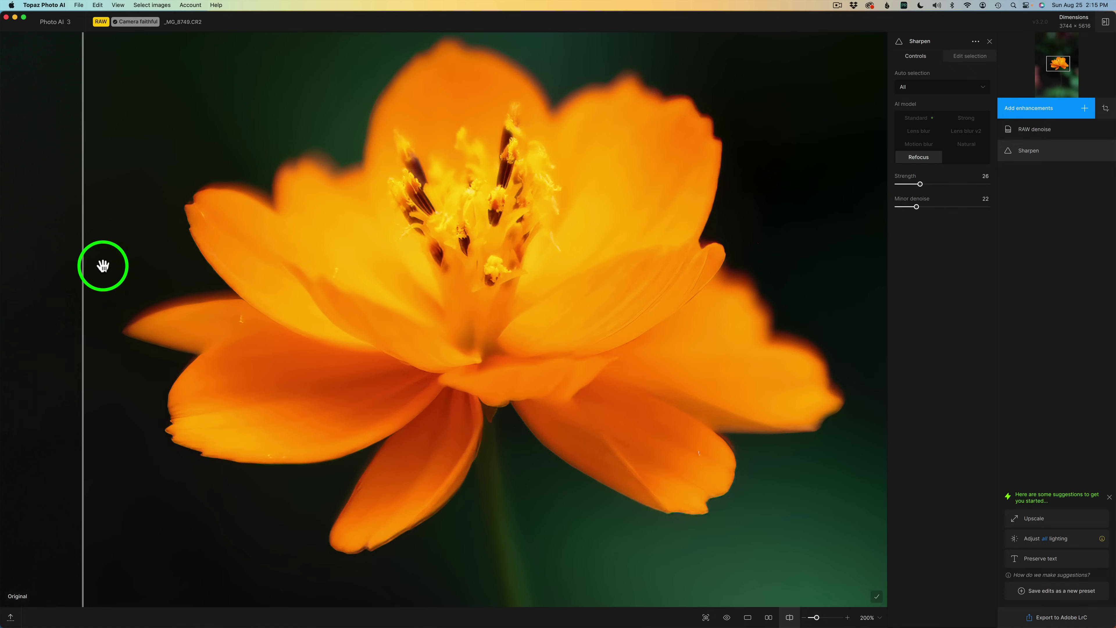
mouse_move(82, 271)
mouse_down()
mouse_move(884, 306)
mouse_move(78, 289)
mouse_up()
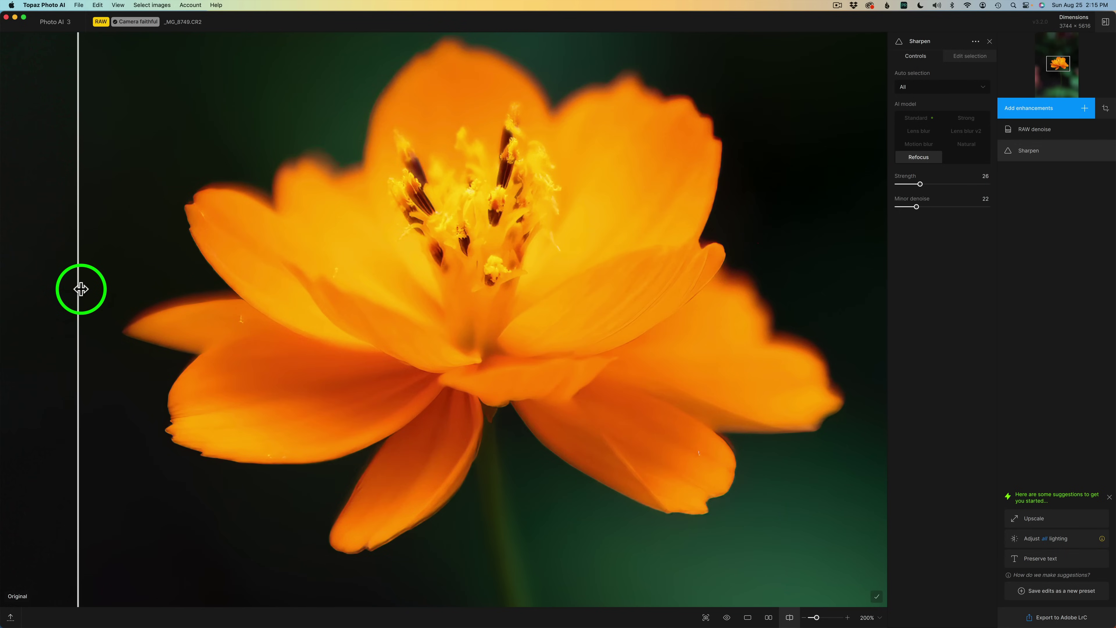
- Raise the Refocus strength from 26 to 43 and shift the before/after split to check
click(922, 184)
drag(922, 183, 935, 184)
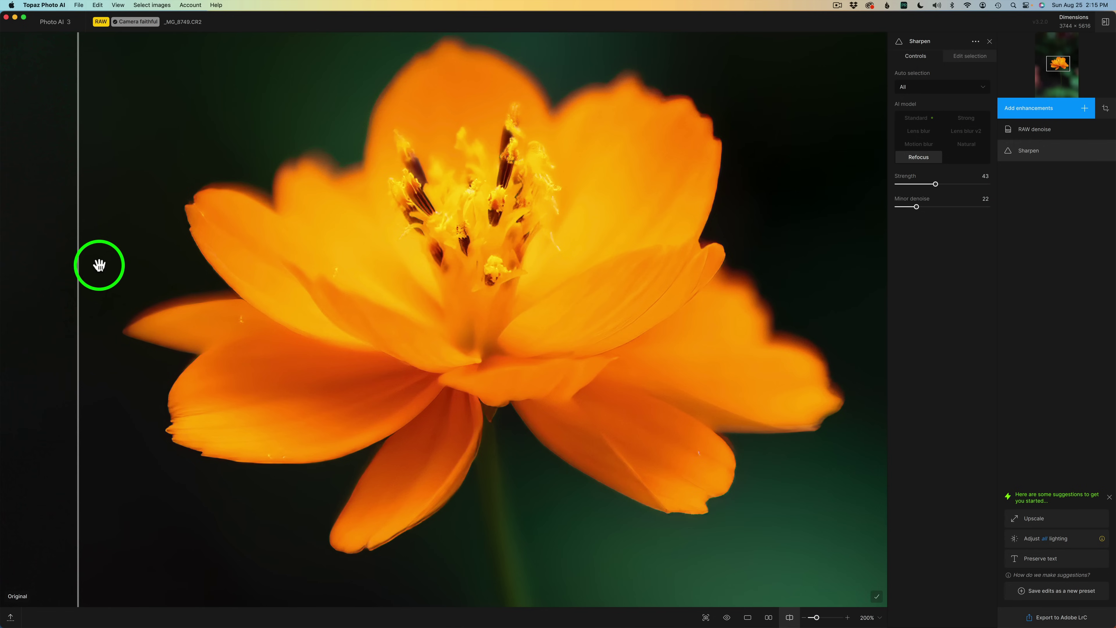
drag(78, 267, 63, 213)
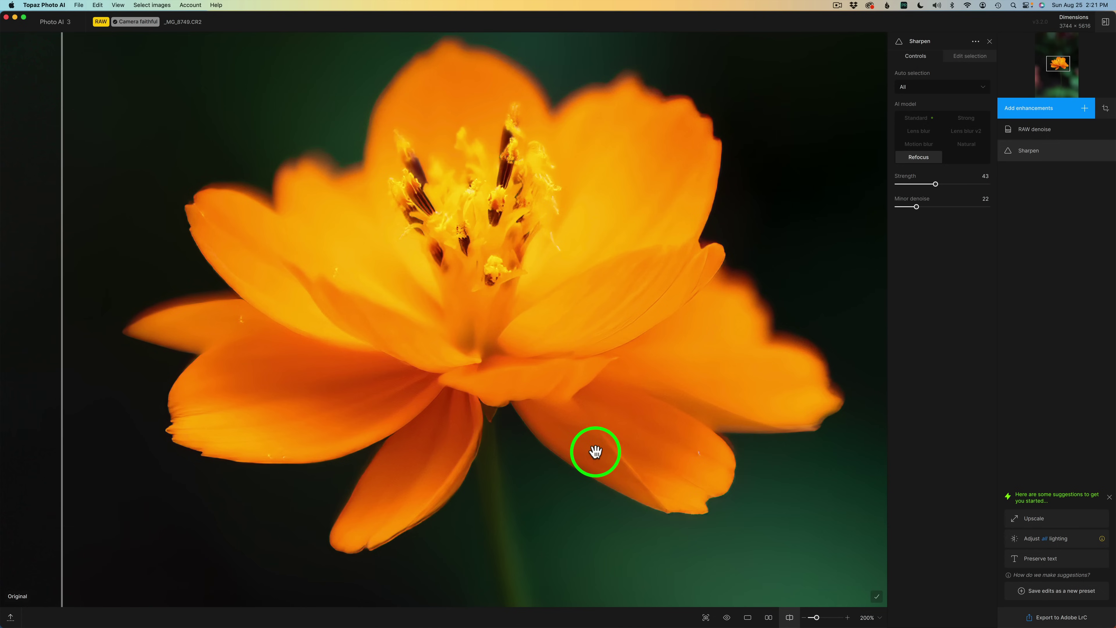
- Export the sharpened flower to Lightroom as _MG_8749.dng and expand the Basic panel
click(1053, 617)
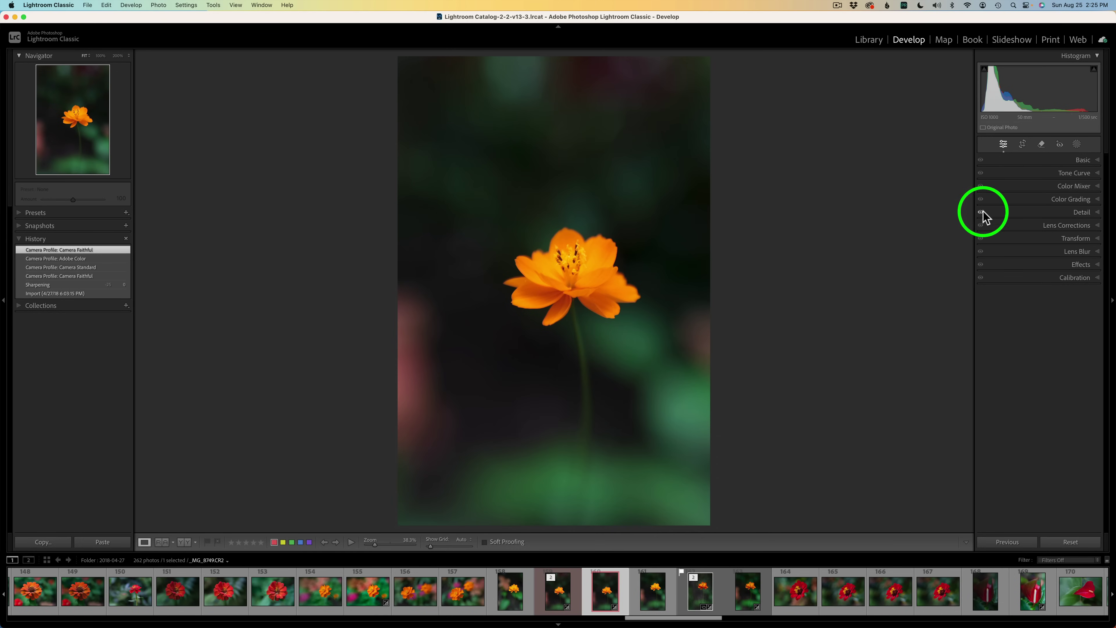
click(1062, 160)
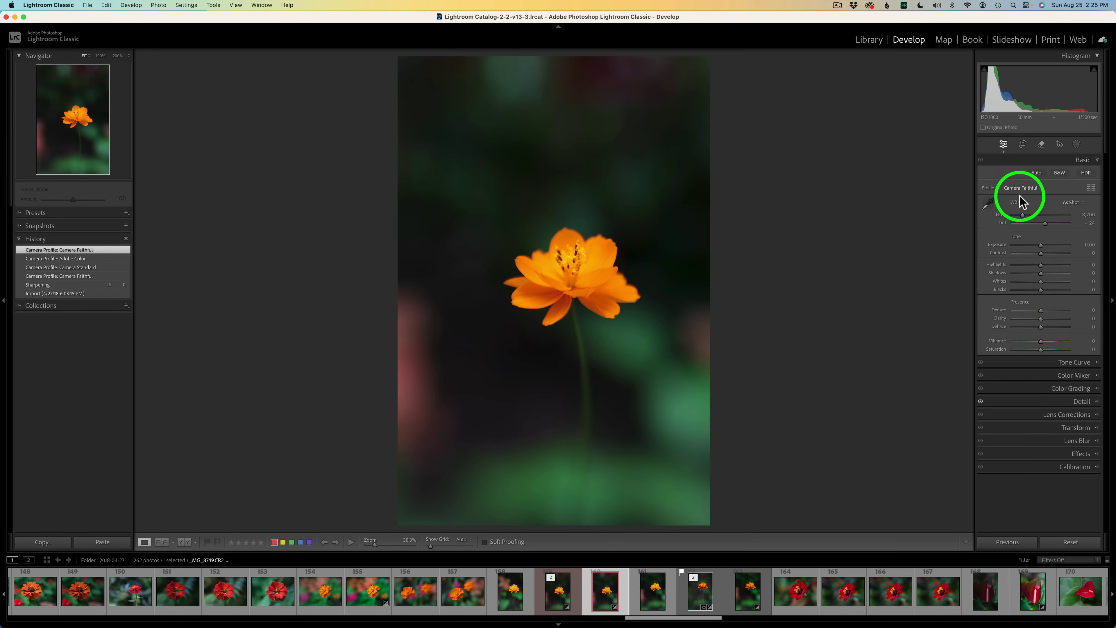
- Flip between the sharpened DNG and original CR2 in the filmstrip, ending on the CR2
click(559, 597)
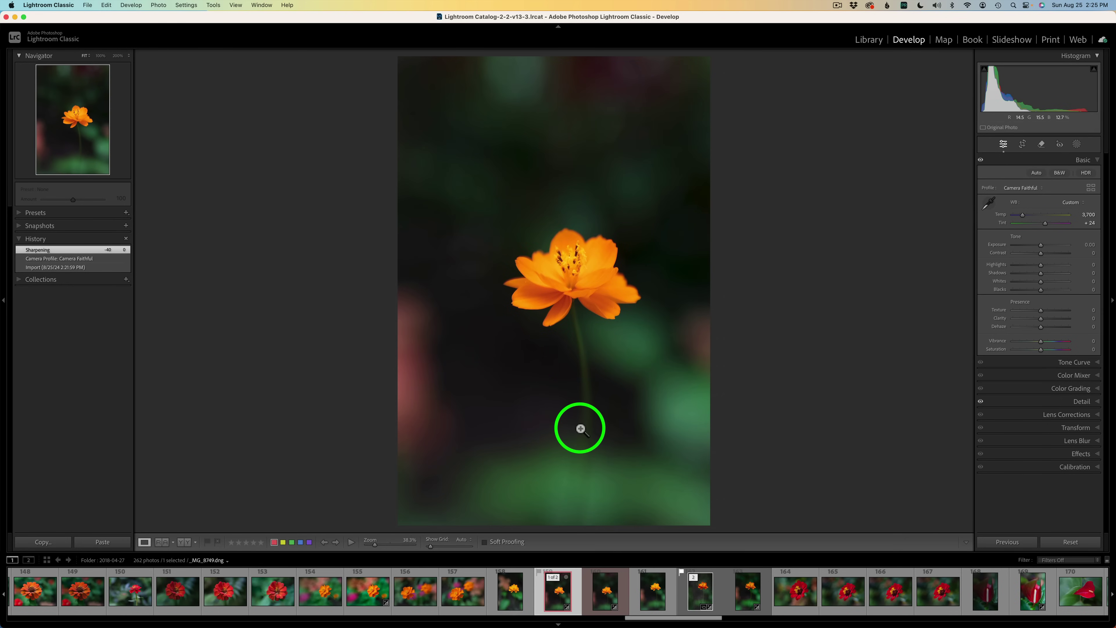
click(605, 591)
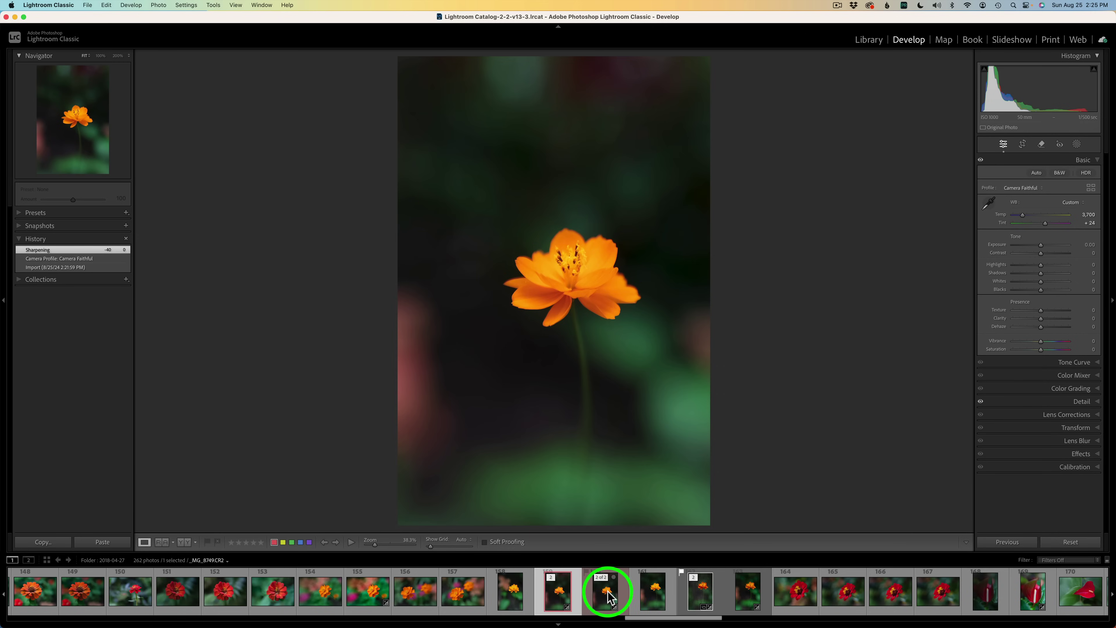
key(Left)
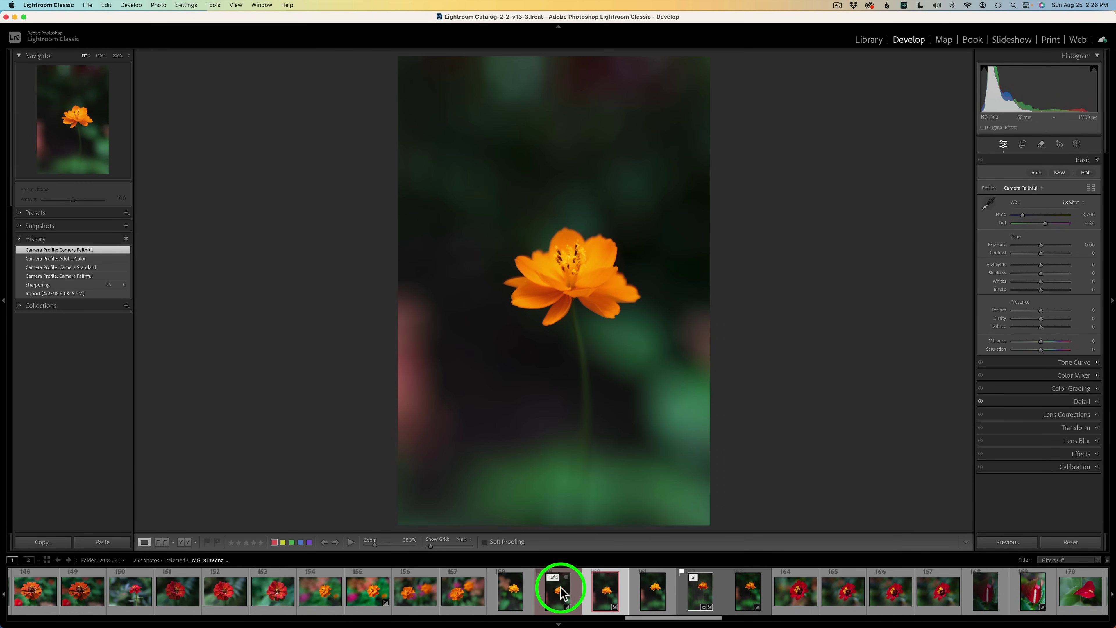
key(Right)
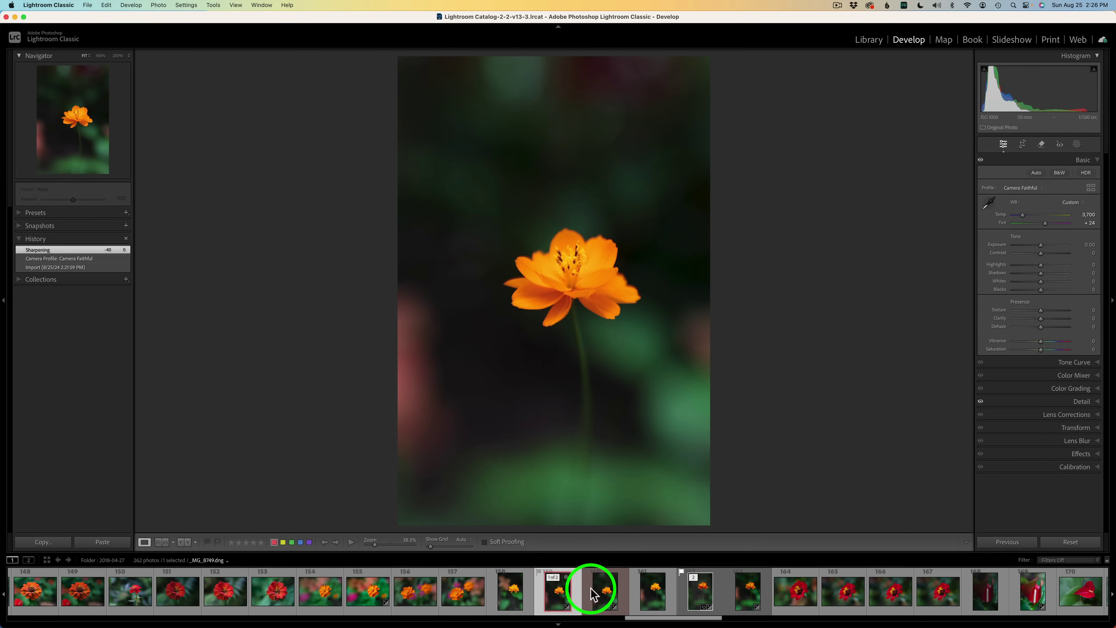
click(611, 596)
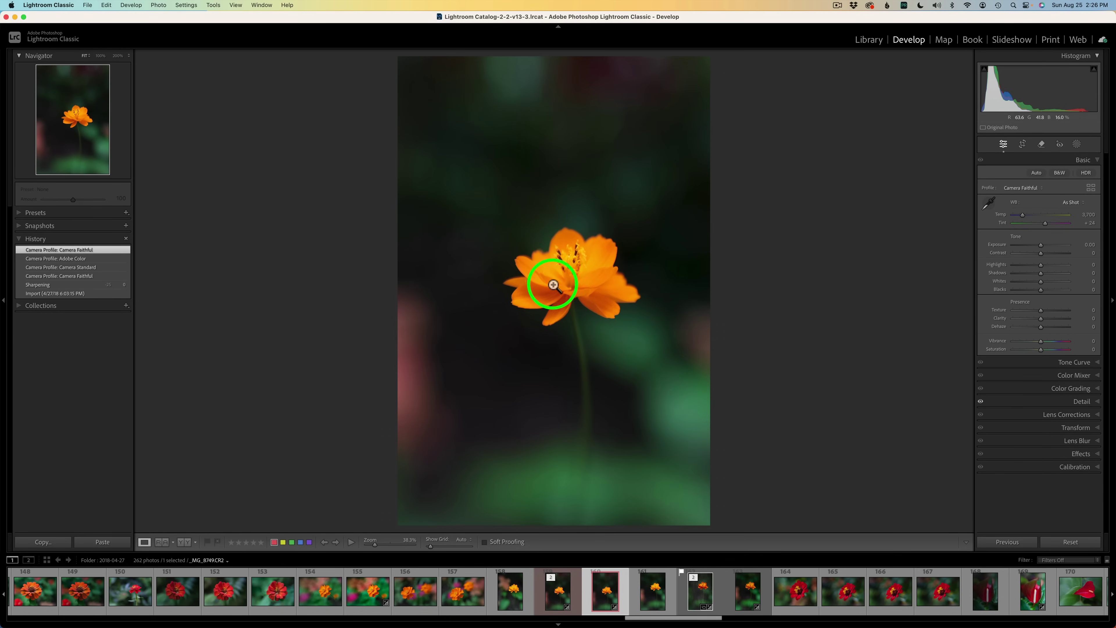
- Zoom to 200% on the stamens, compare the DNG against the CR2, and pan across the flower
click(571, 267)
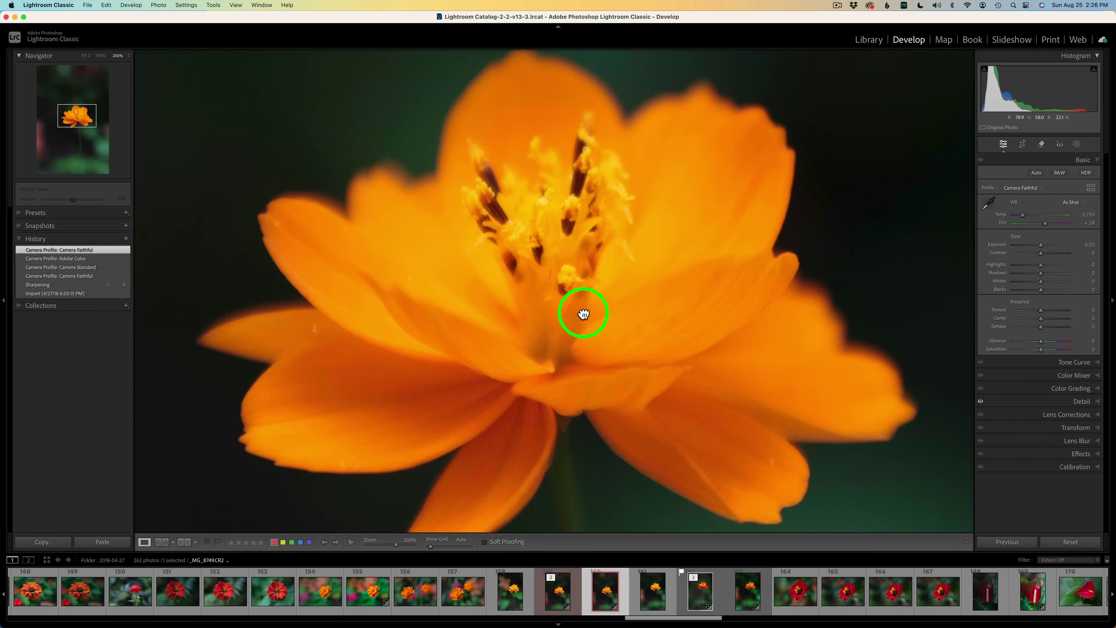
mouse_move(565, 591)
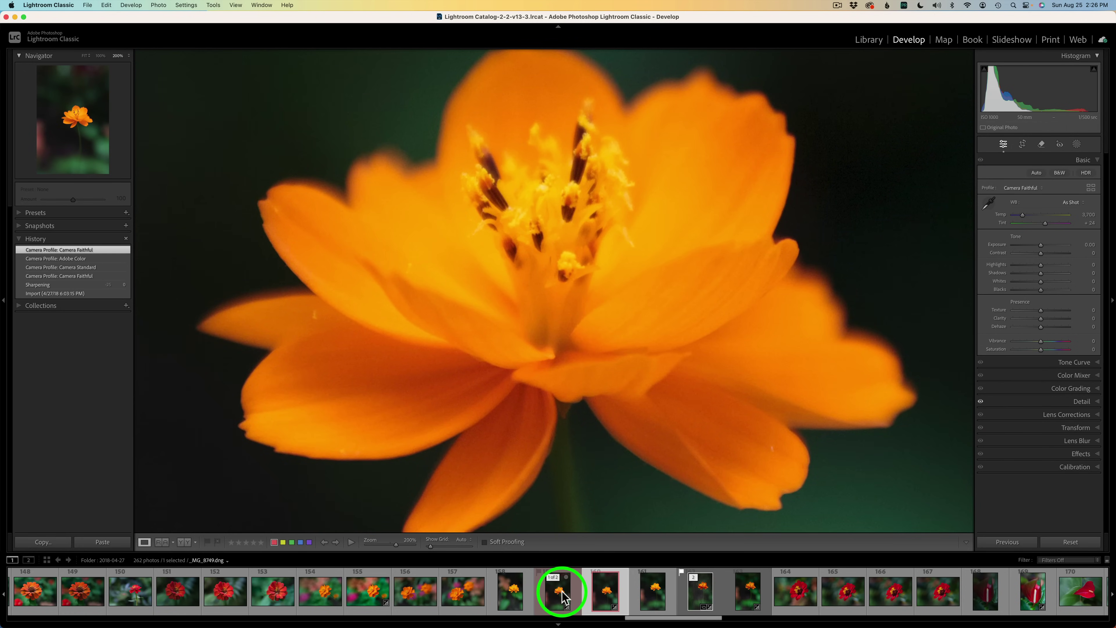
click(564, 595)
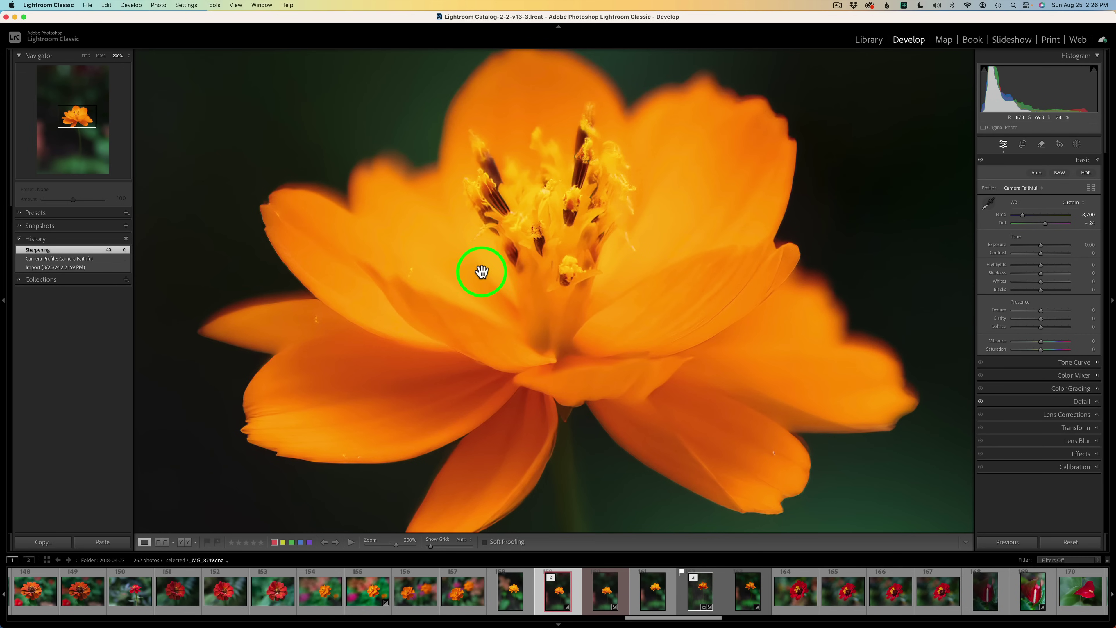
click(604, 598)
click(544, 371)
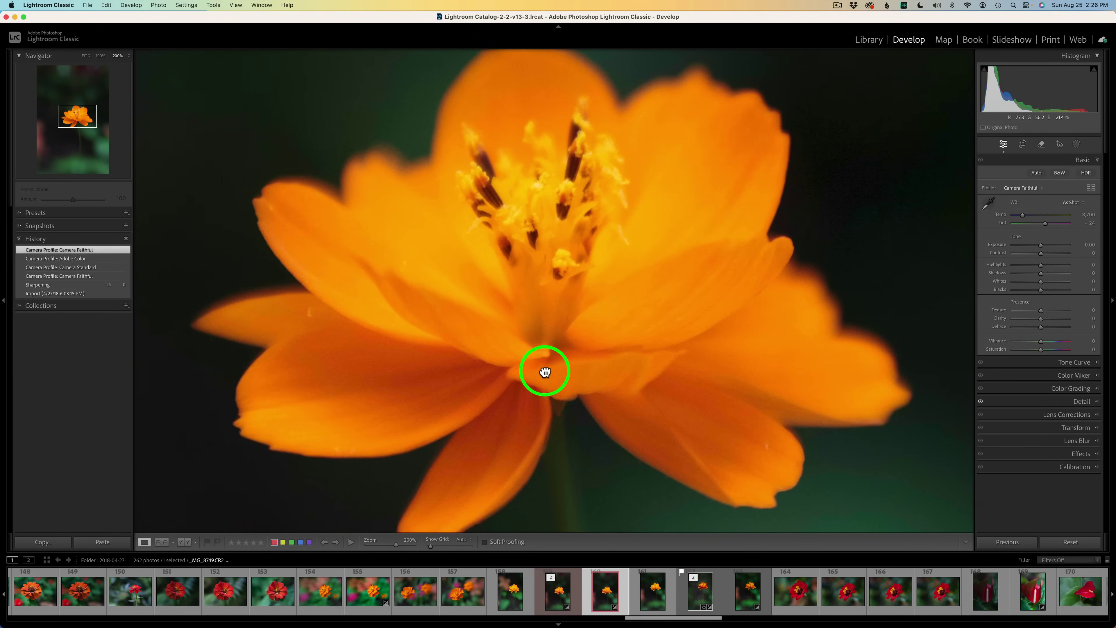
click(564, 598)
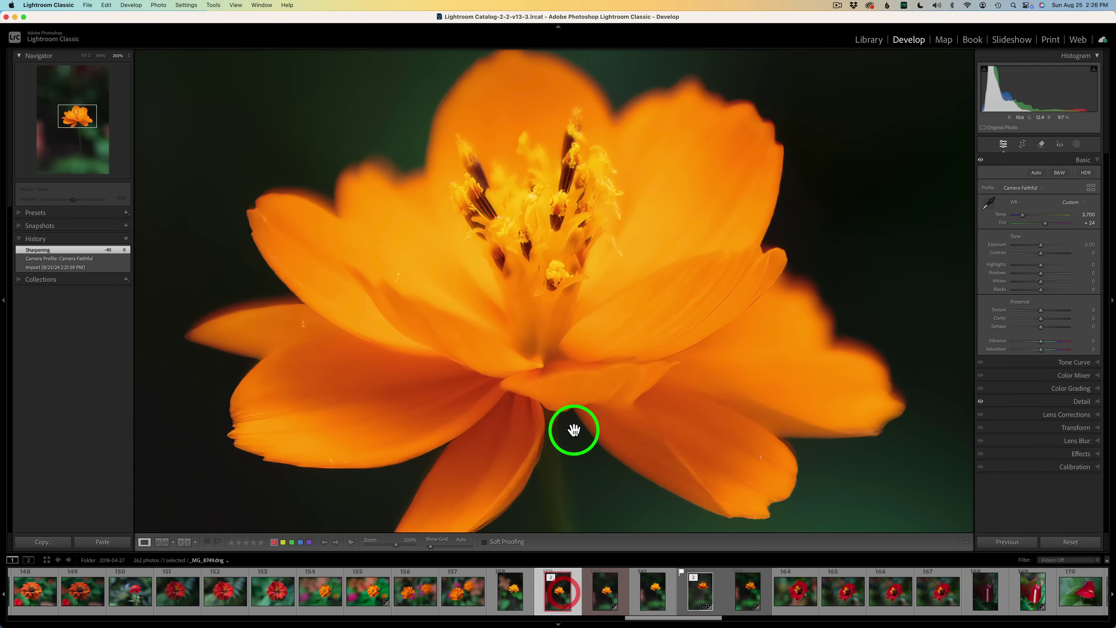
click(548, 406)
drag(648, 291, 597, 371)
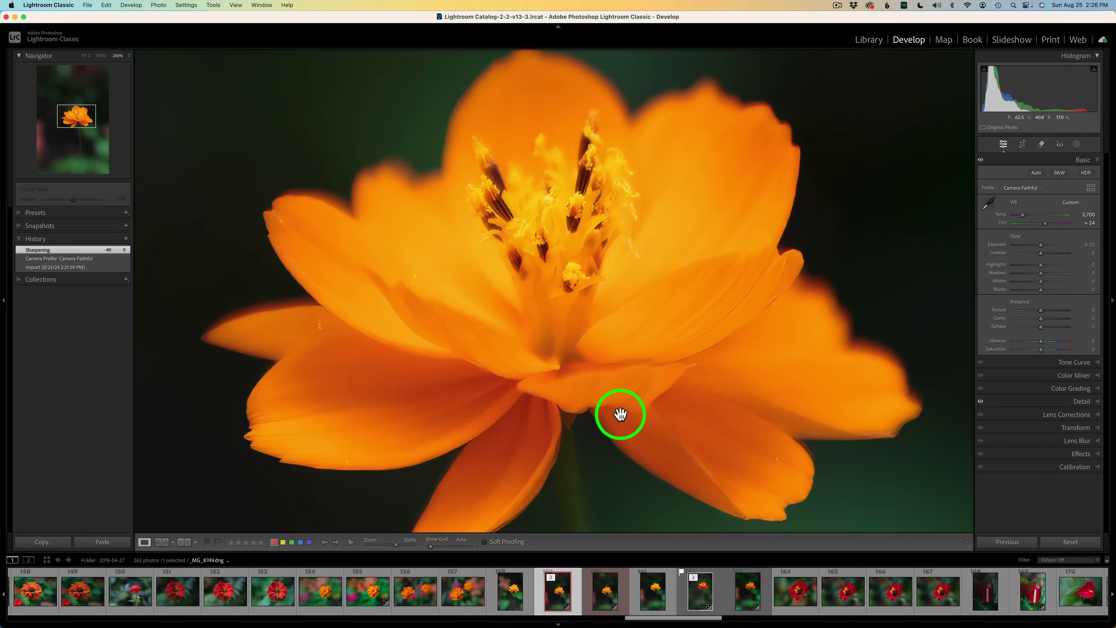